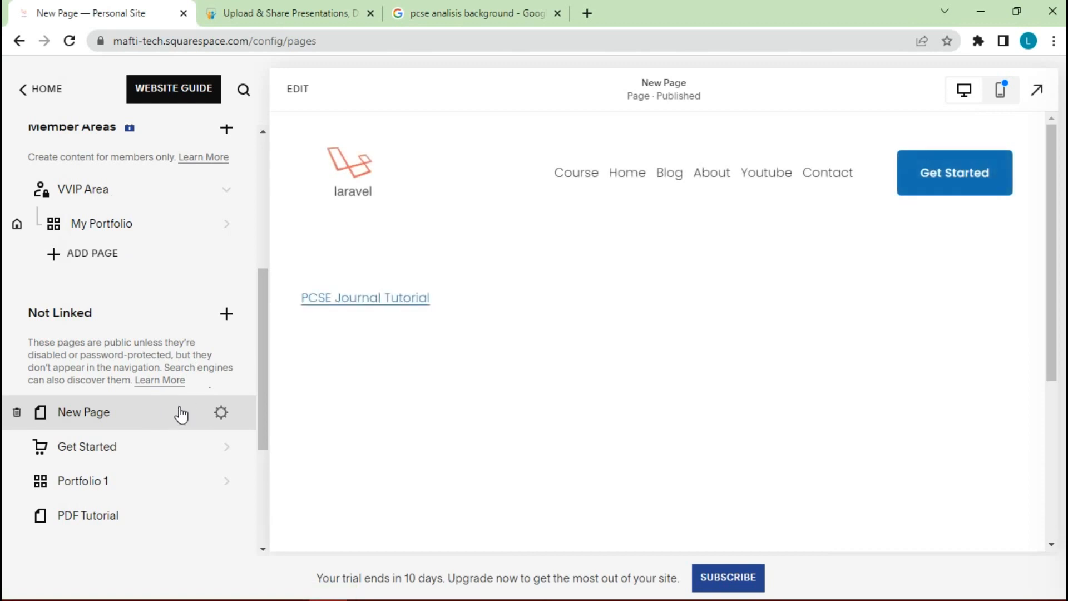
# Follow the "PCSE Journal Tutorial" link to check the PDF it opens, and close the PDF
pyautogui.click(364, 298)
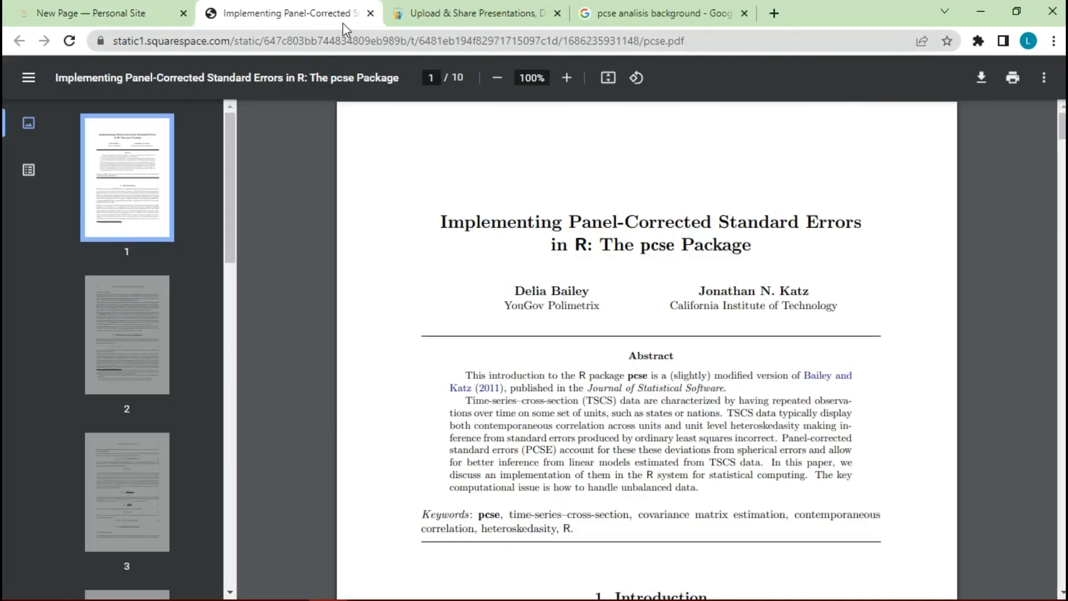
pyautogui.click(369, 13)
# Link the "Learn more" button to the file pcse.pdf, opening in a new window
pyautogui.click(65, 341)
pyautogui.click(441, 375)
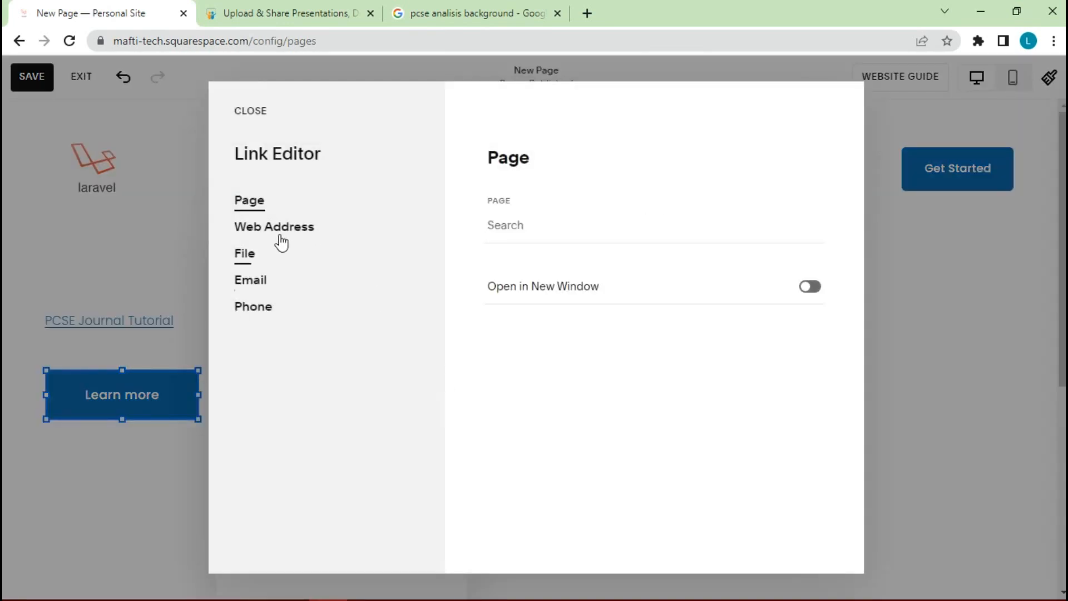
pyautogui.click(245, 258)
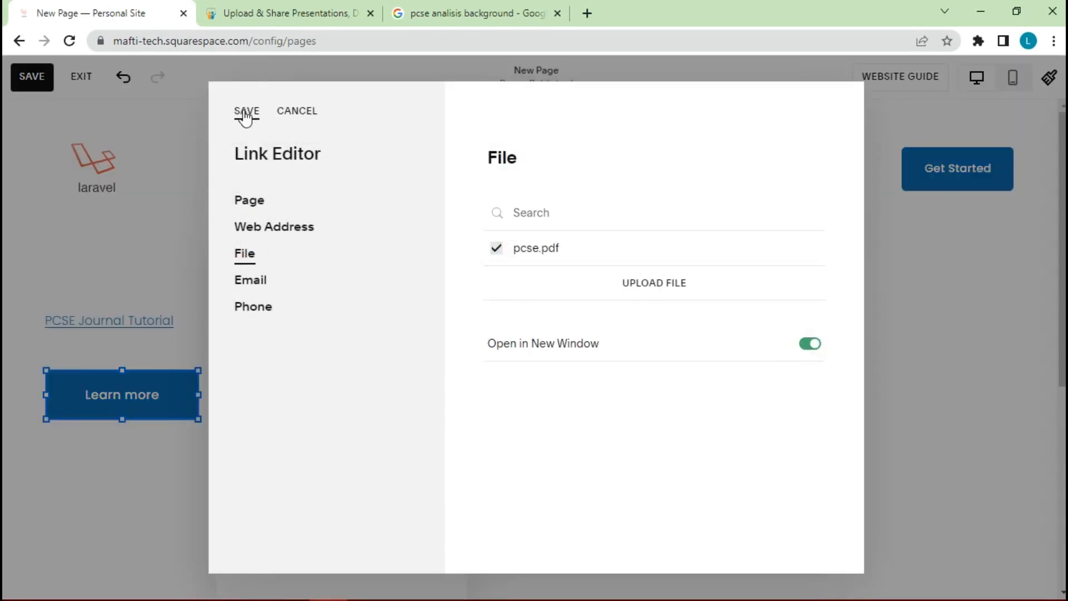
pyautogui.click(245, 113)
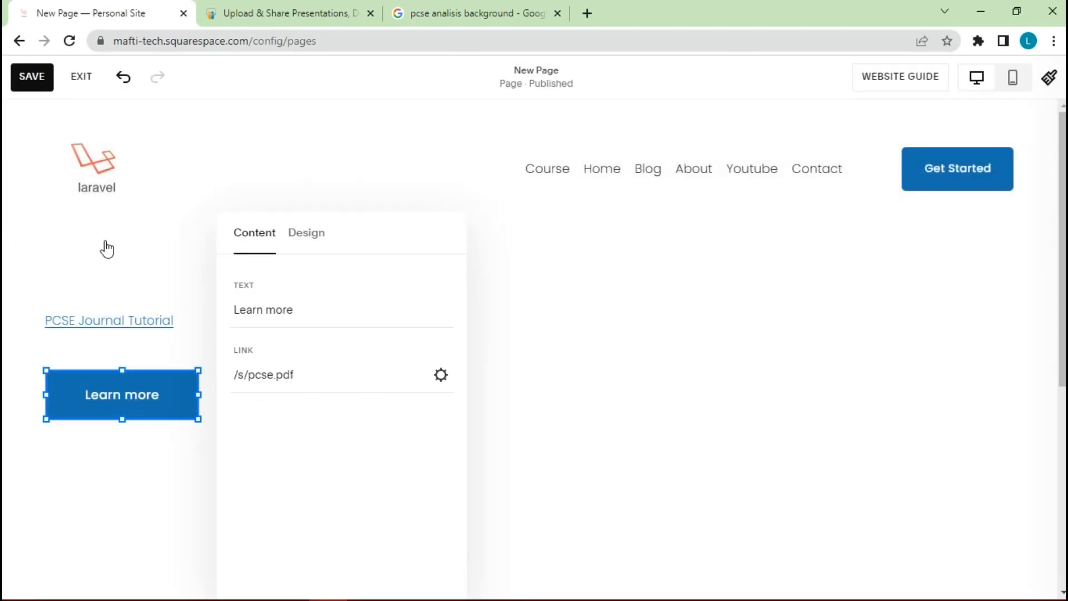
# Set the laptop image's link to On Image and point it to the file pcse.pdf
pyautogui.click(165, 282)
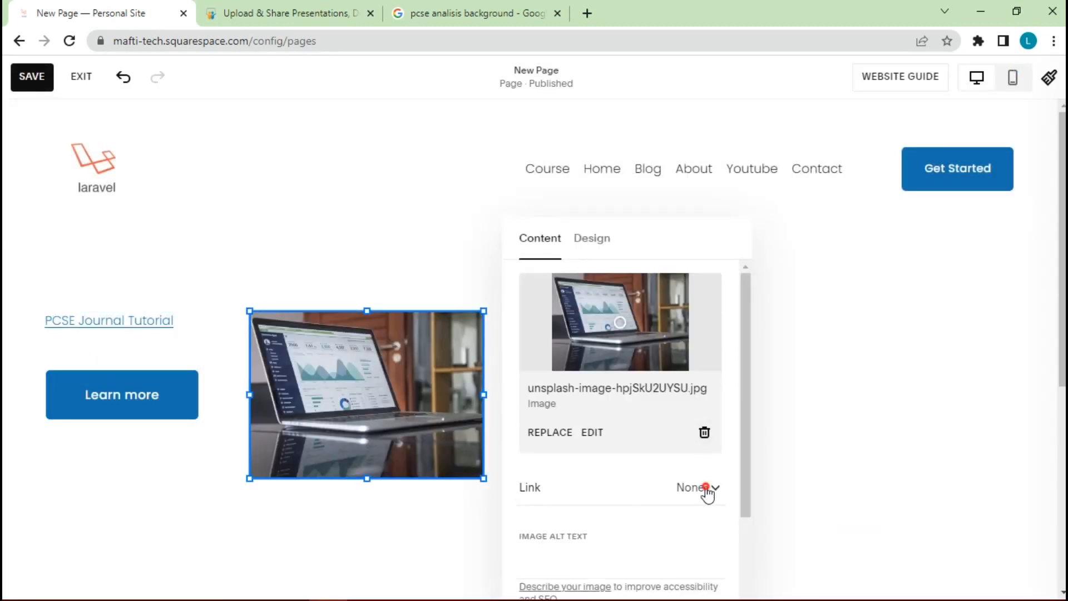
pyautogui.click(707, 490)
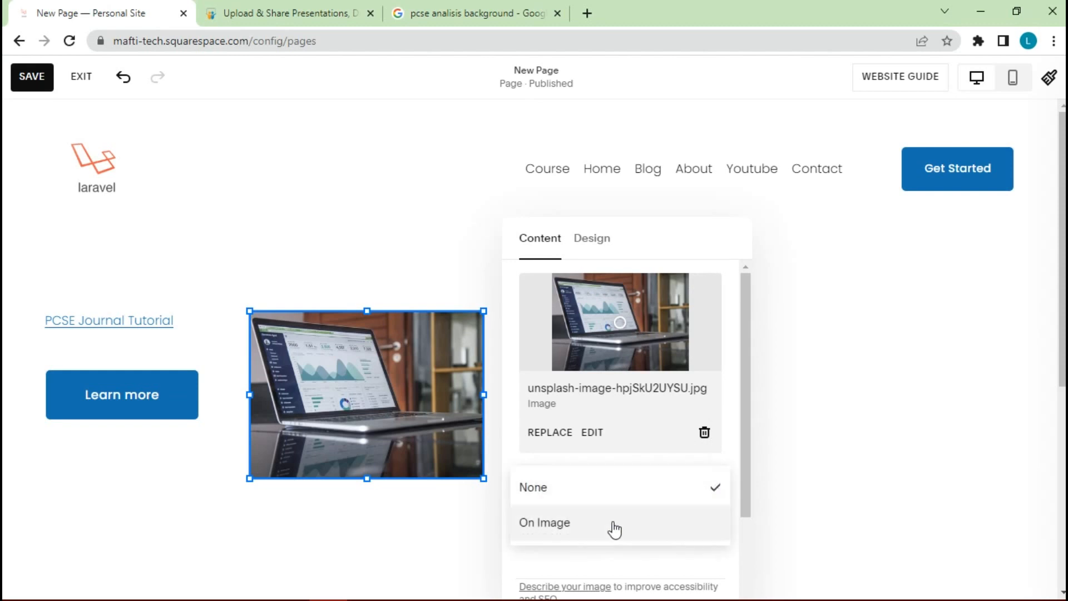
pyautogui.click(547, 525)
pyautogui.scroll(-3, 624, 488)
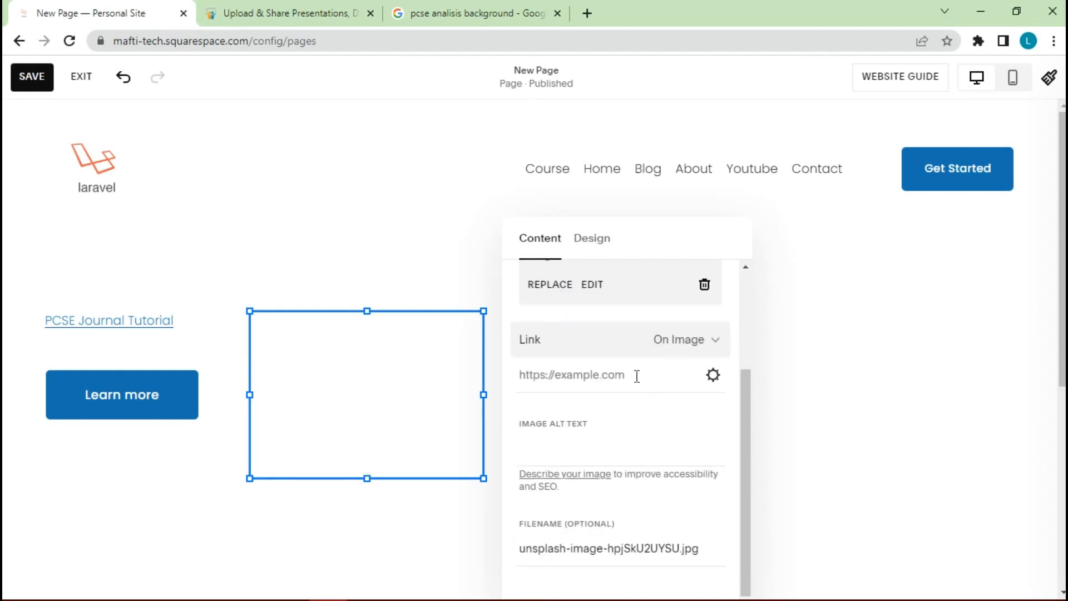
pyautogui.click(713, 376)
pyautogui.click(251, 258)
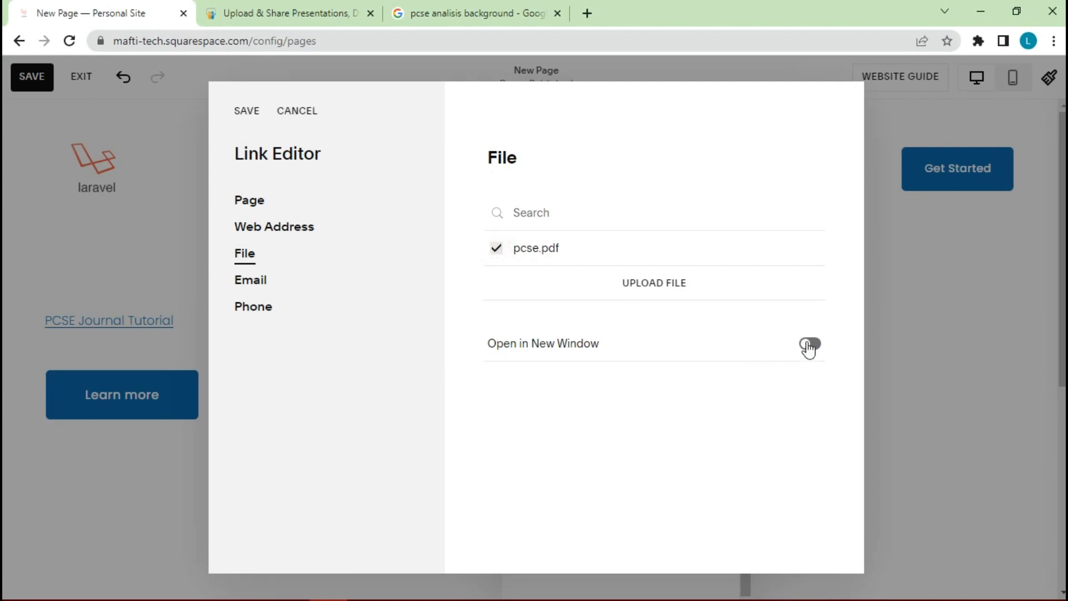
pyautogui.click(246, 110)
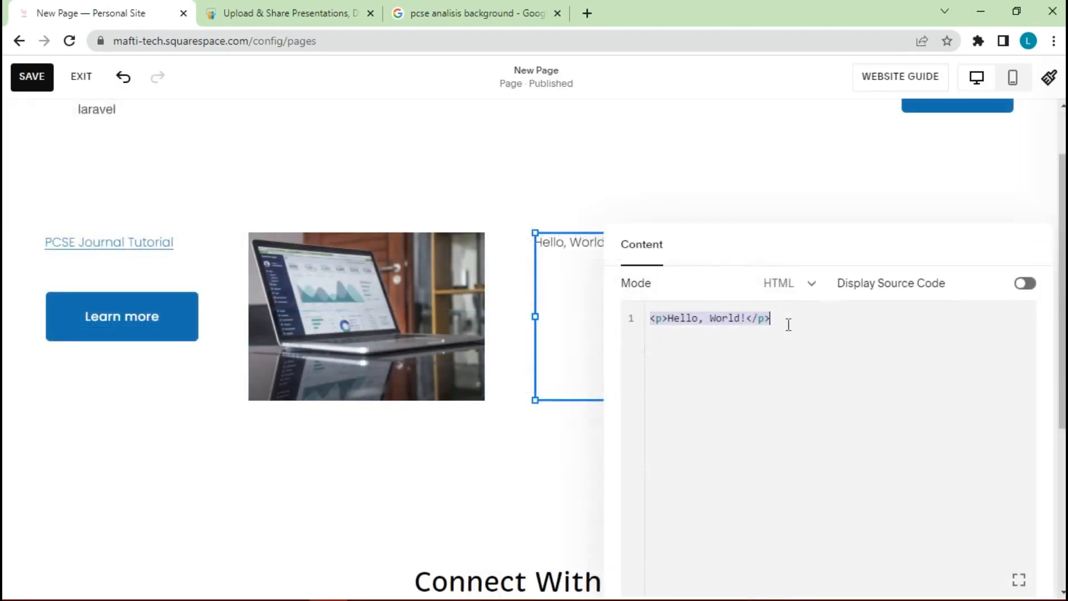
# Replace the code block's sample HTML with the PDF's copied iframe embed code and reposition the embedded viewer further left
pyautogui.hotkey('ctrl', 'v')
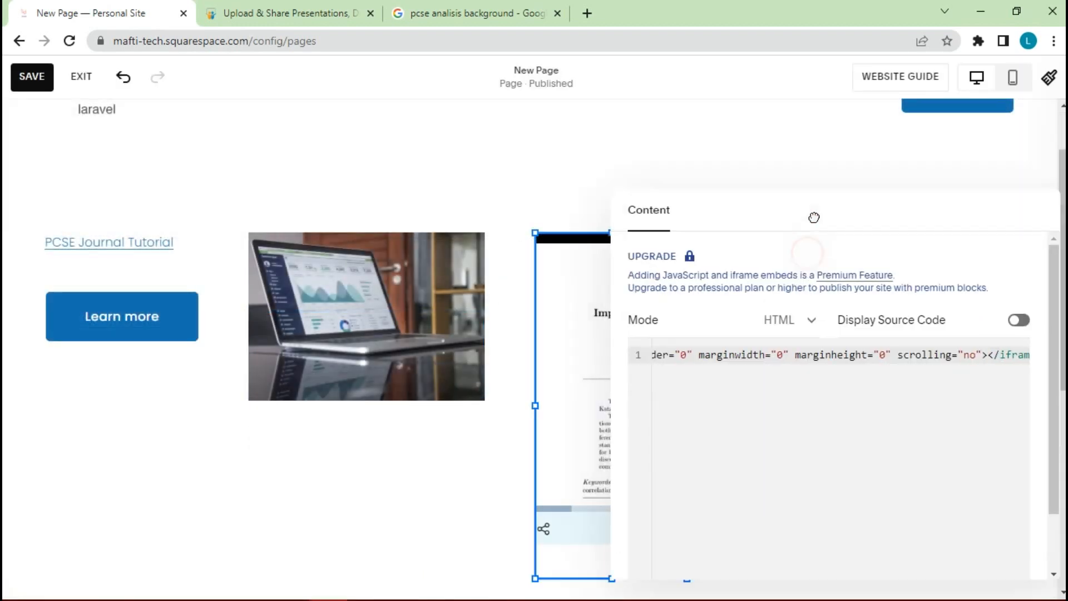
pyautogui.scroll(-2, 798, 414)
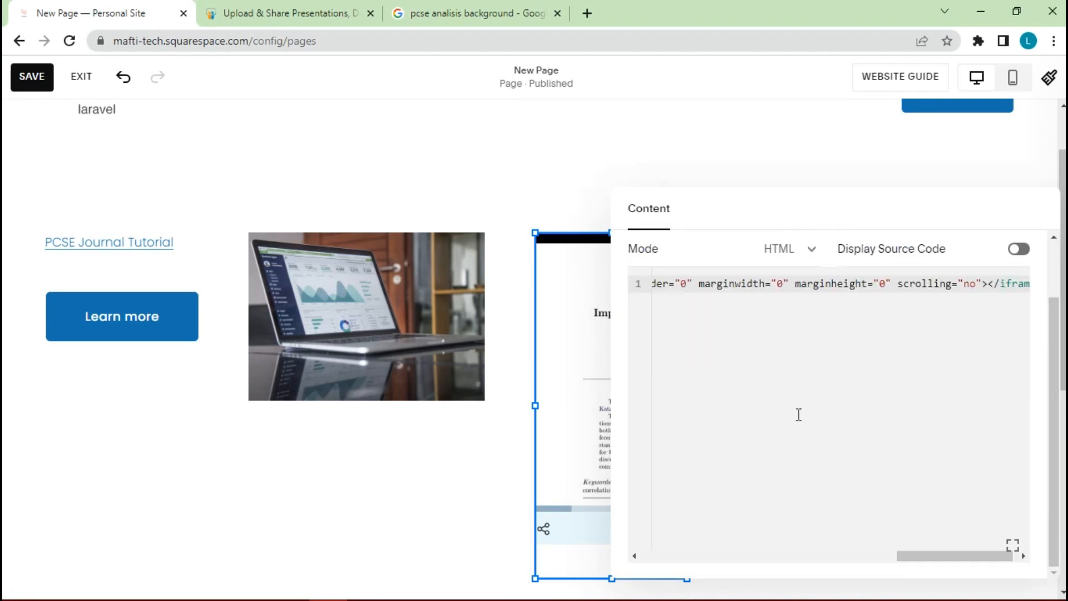
pyautogui.click(563, 186)
pyautogui.scroll(-3, 757, 397)
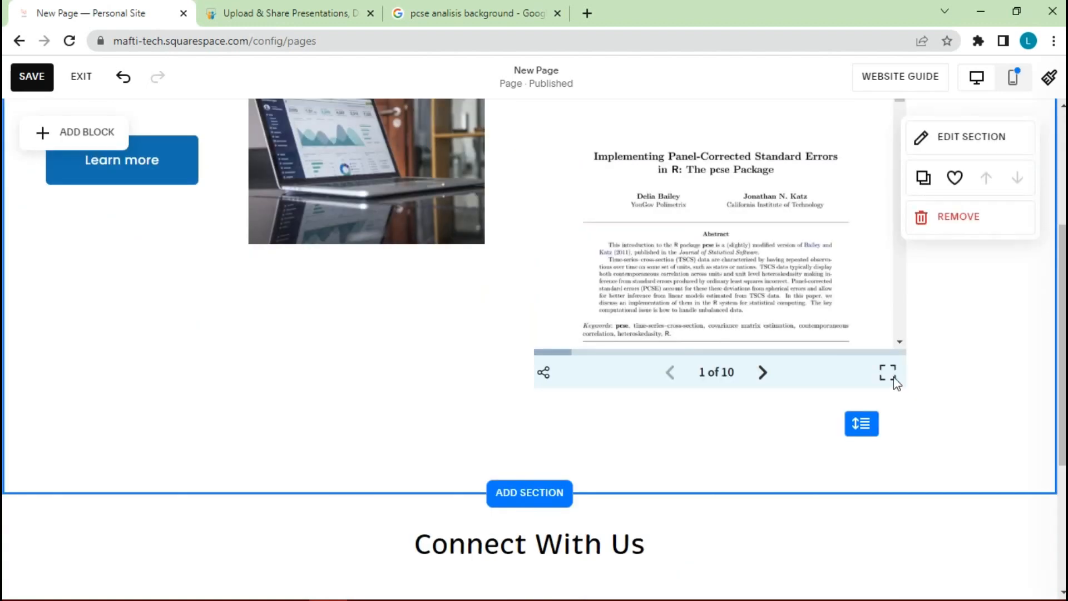
pyautogui.scroll(3, 823, 356)
pyautogui.moveTo(706, 339); pyautogui.dragTo(607, 390)
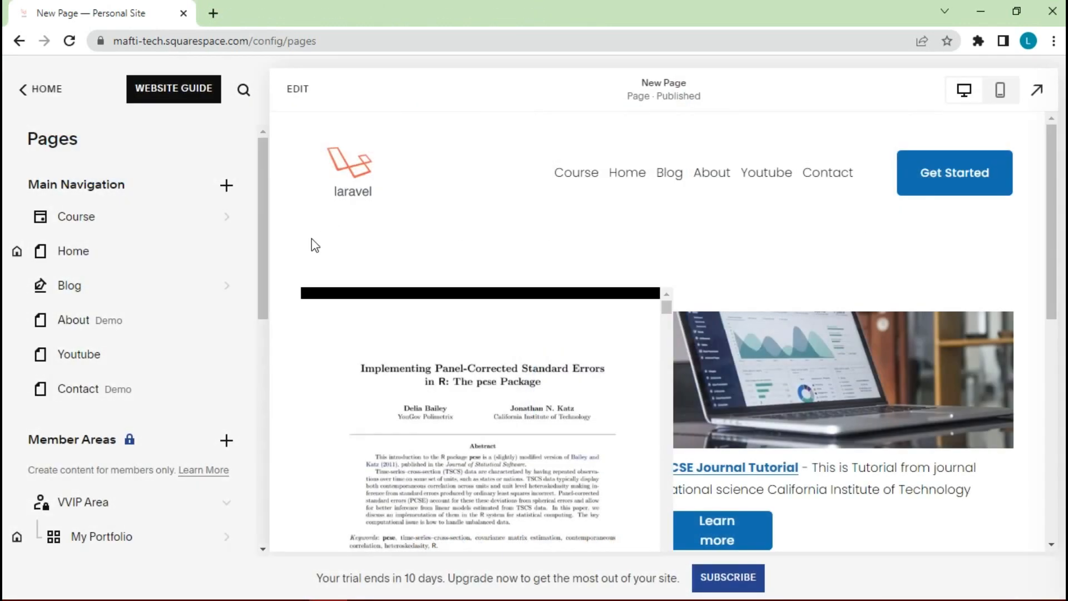
# Open New Page for editing and look over its layout of embedded PDF, image, linked text and button
pyautogui.click(297, 88)
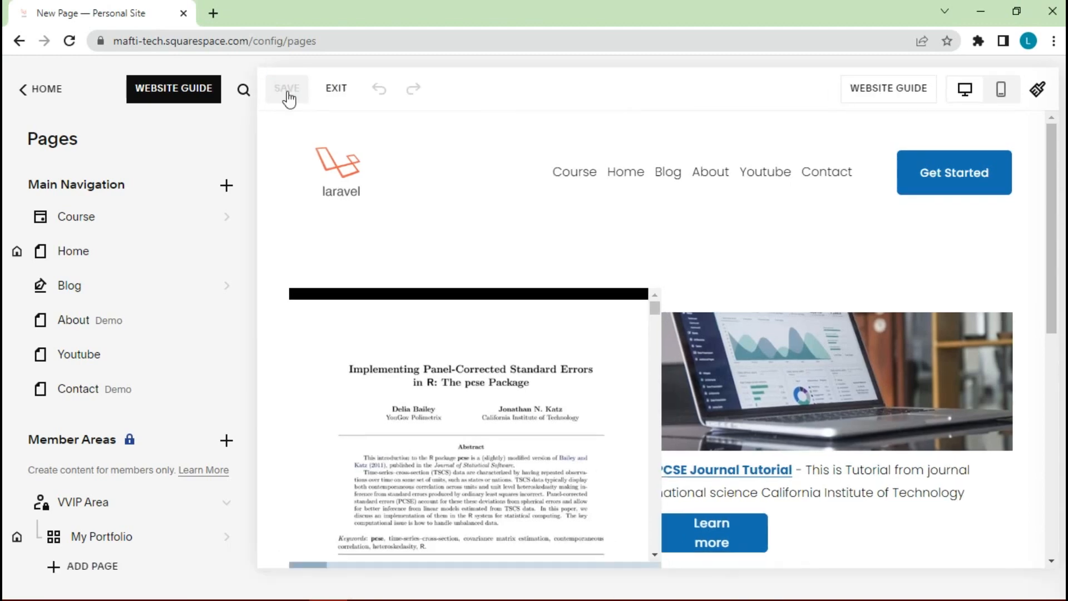
pyautogui.scroll(-3, 581, 450)
pyautogui.scroll(1, 581, 449)
pyautogui.moveTo(1062, 244); pyautogui.dragTo(1062, 285)
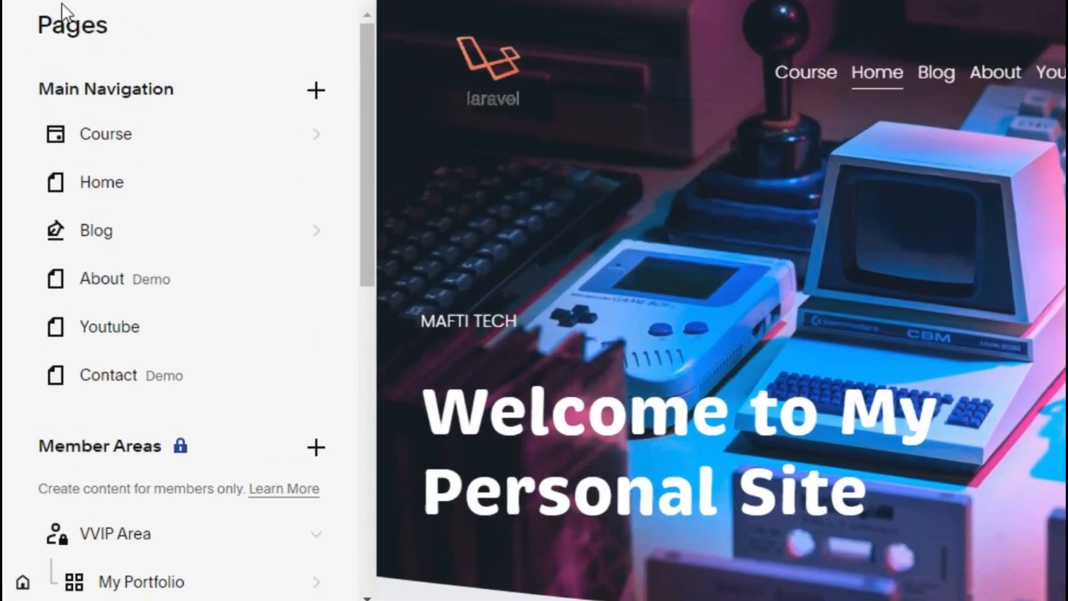
# Add a blank page under Not Linked, keep the name "New Page" and open it
pyautogui.scroll(-5, 153, 43)
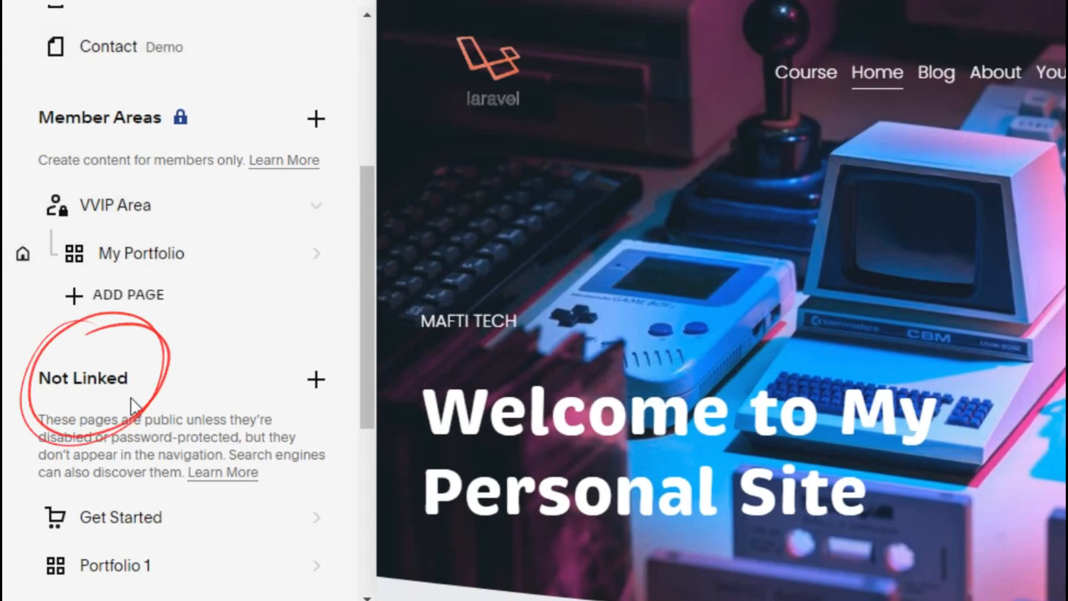
pyautogui.click(321, 384)
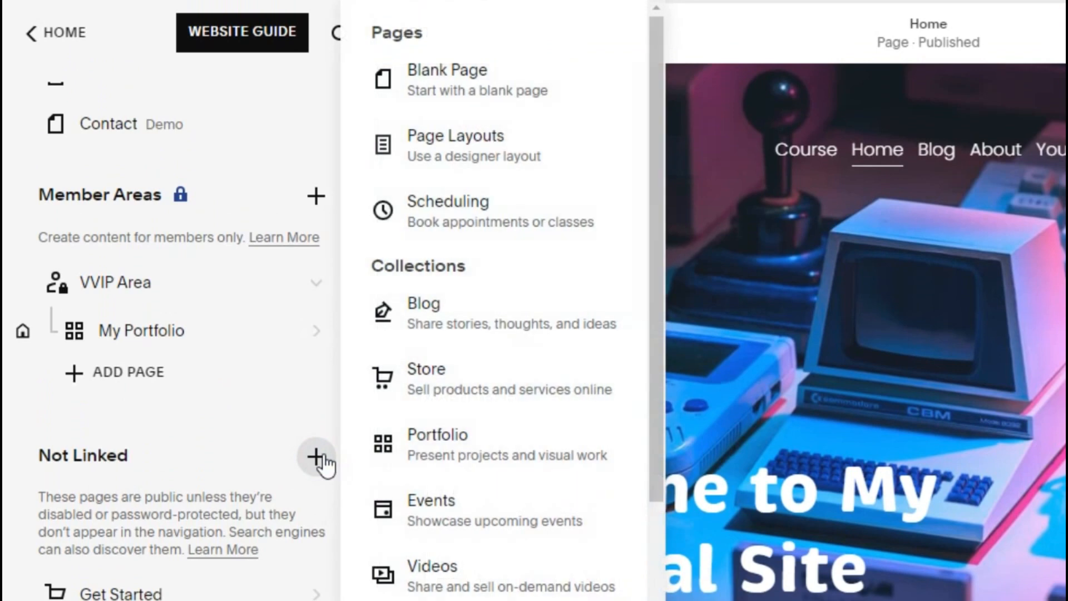
pyautogui.click(455, 86)
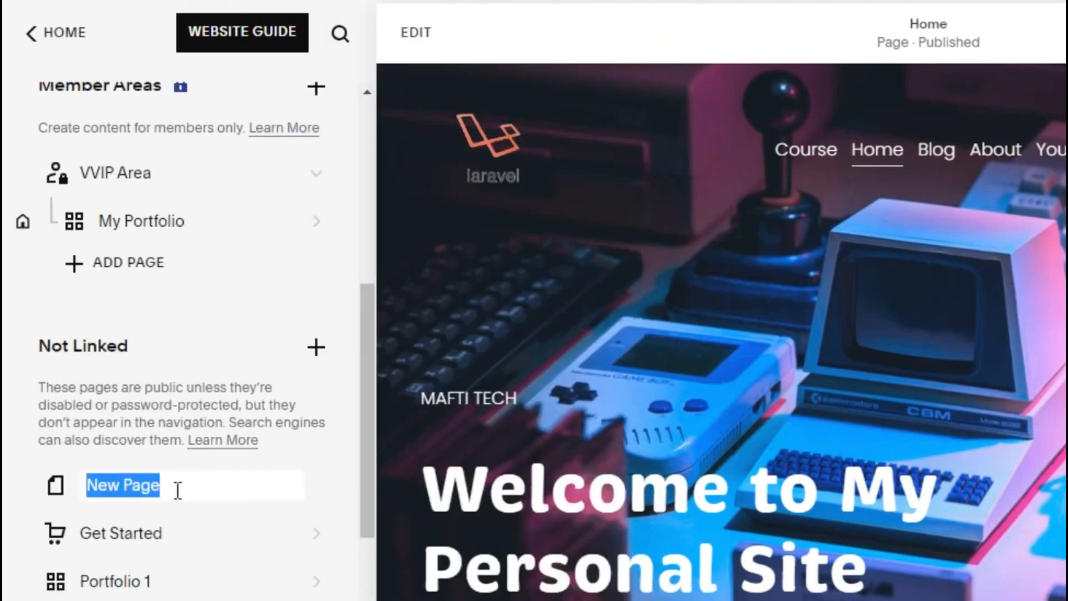
pyautogui.click(304, 443)
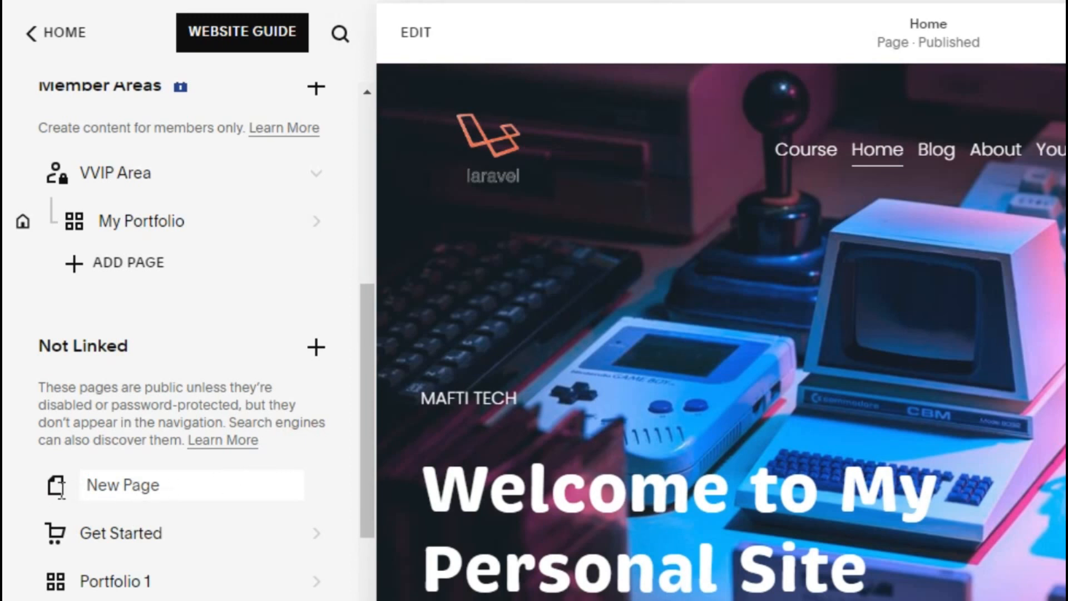
pyautogui.click(111, 493)
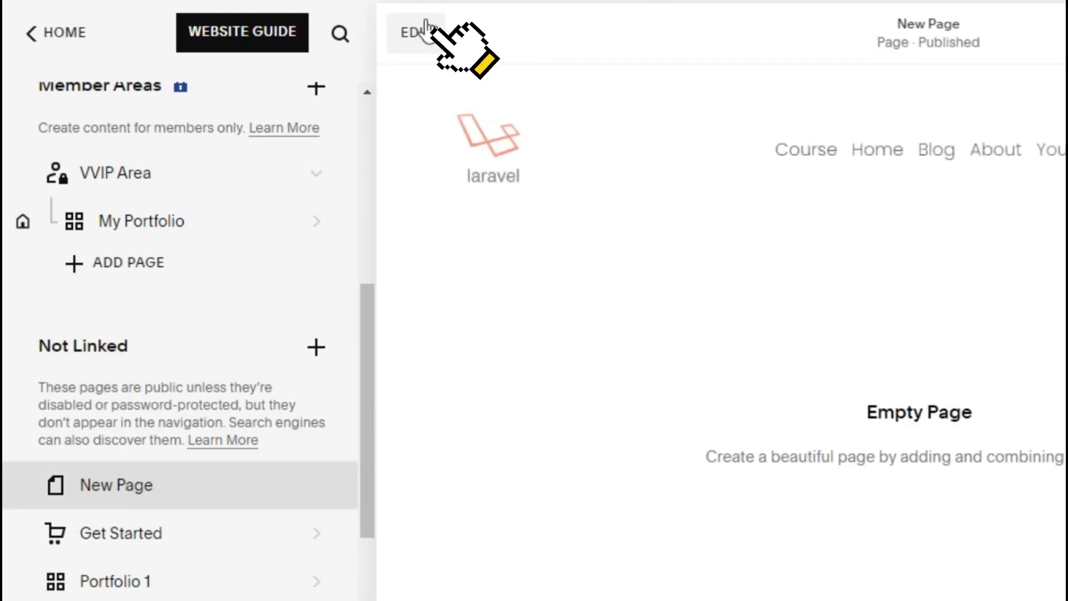
# Edit the new page and add a blank section to it
pyautogui.click(420, 49)
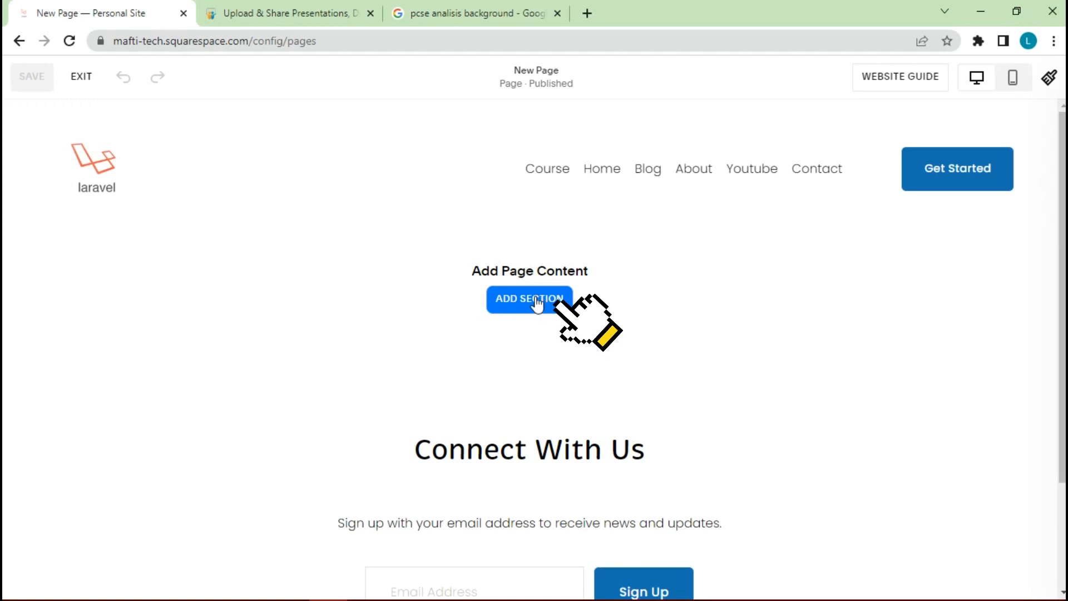
pyautogui.click(536, 303)
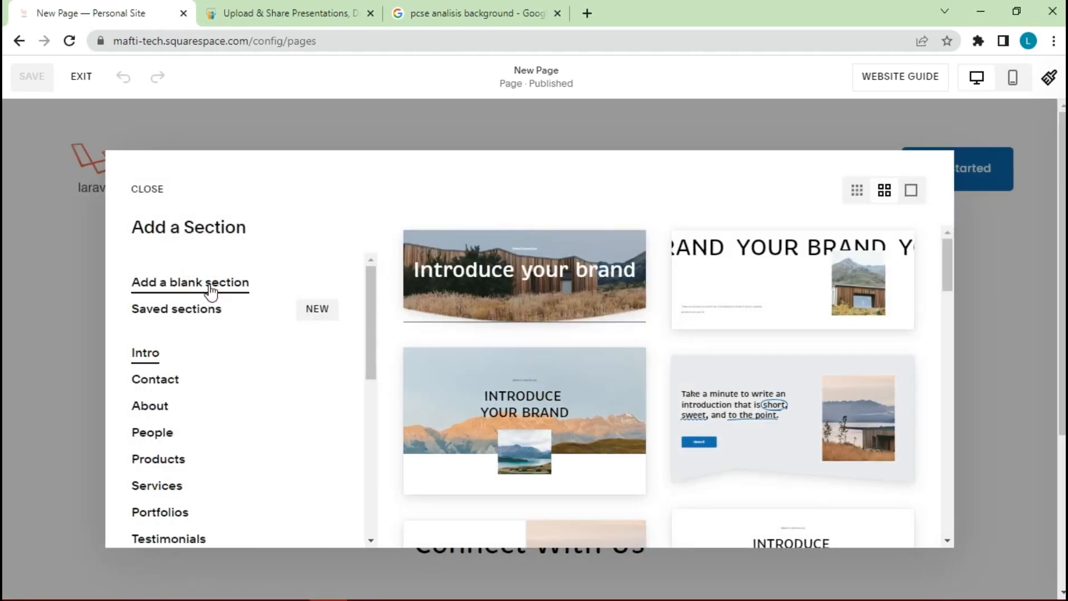
pyautogui.click(210, 289)
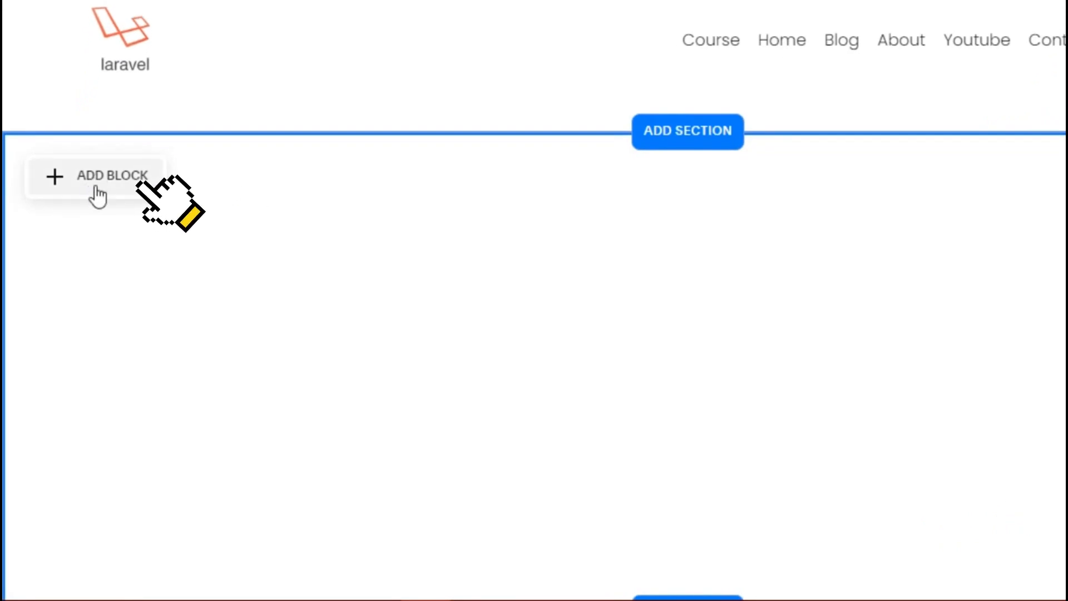
# Add a text block near the section's upper left and enter "PCSE Journal Tutorial" in it
pyautogui.click(94, 186)
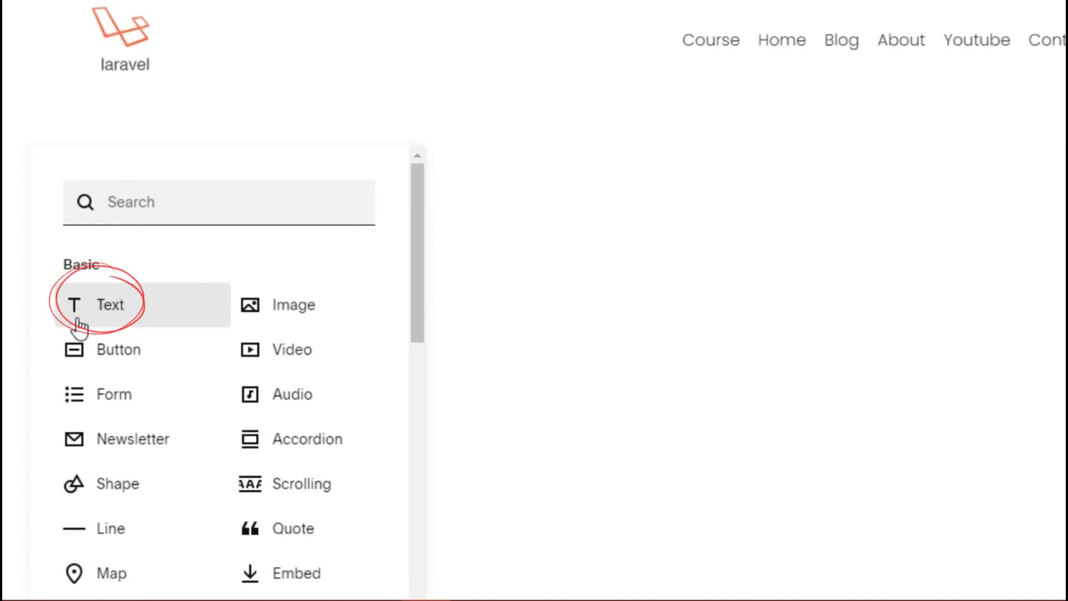
pyautogui.click(127, 323)
pyautogui.moveTo(293, 204)
pyautogui.mouseDown()
pyautogui.moveTo(334, 215)
pyautogui.moveTo(287, 237)
pyautogui.mouseUp()
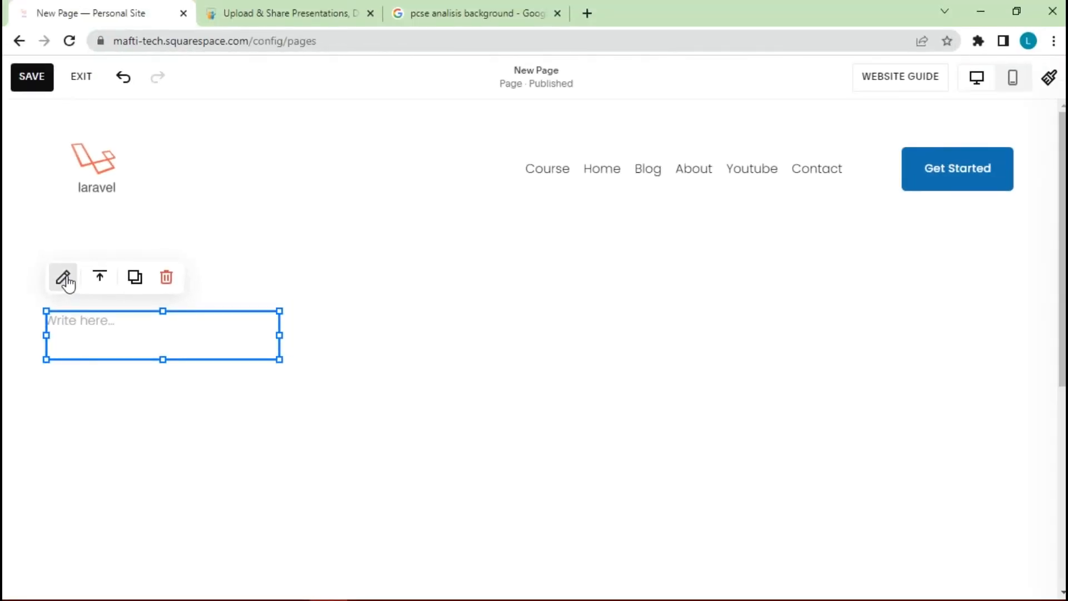
pyautogui.click(64, 278)
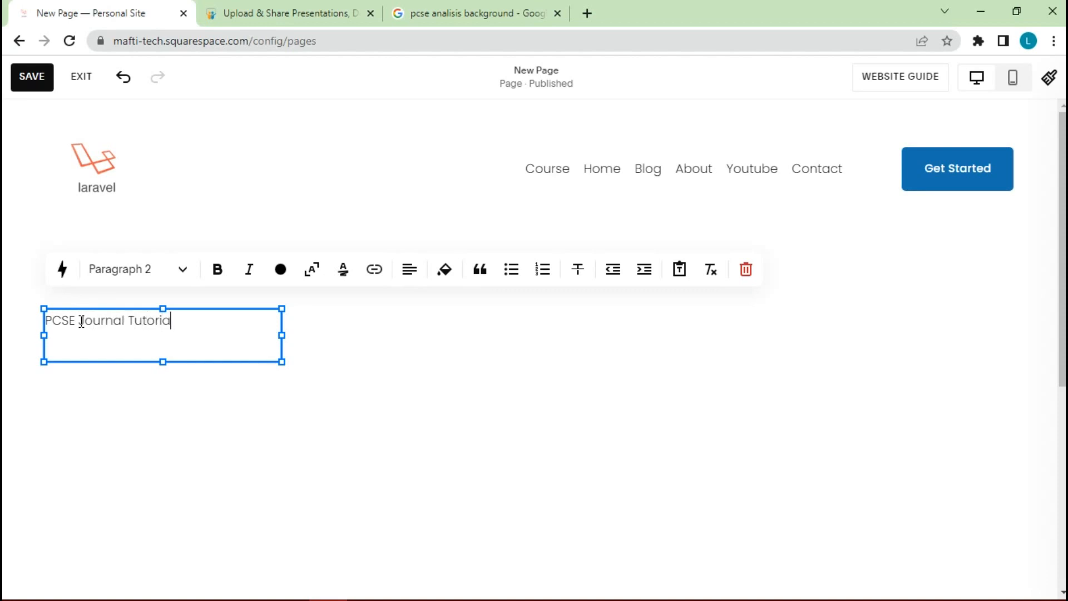
# Start a file link on the whole "PCSE Journal Tutorial" text and upload the pcse PDF from the Desktop
pyautogui.moveTo(186, 321); pyautogui.dragTo(38, 322)
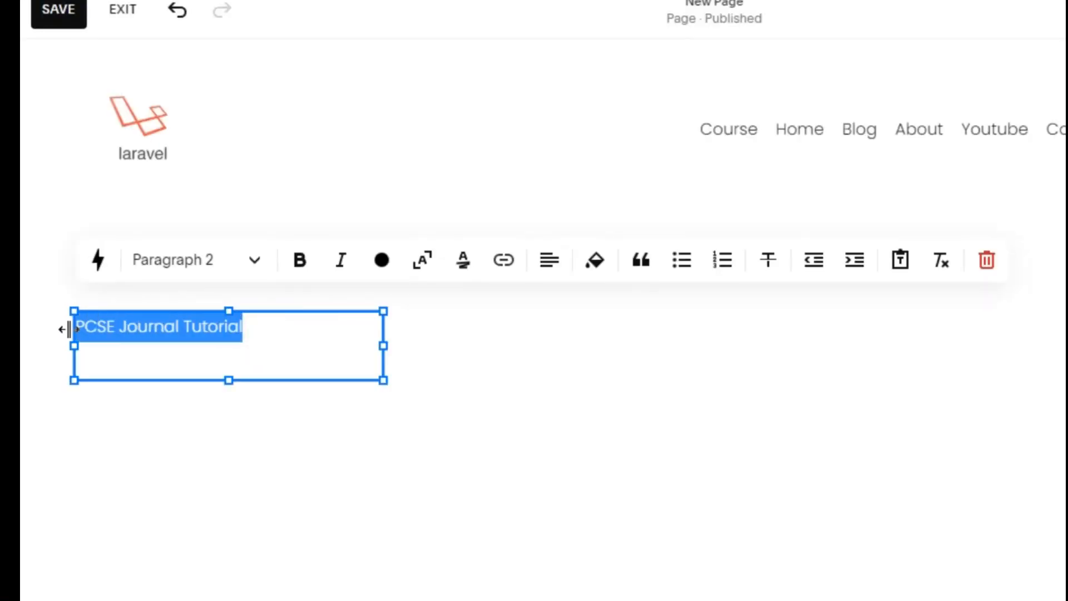
pyautogui.click(504, 261)
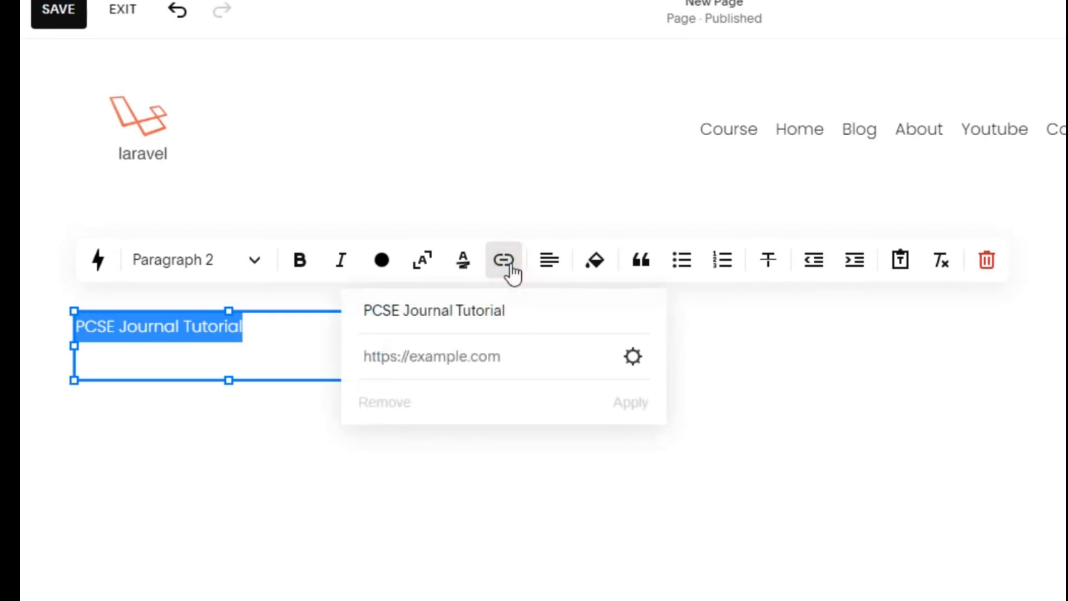
pyautogui.click(633, 357)
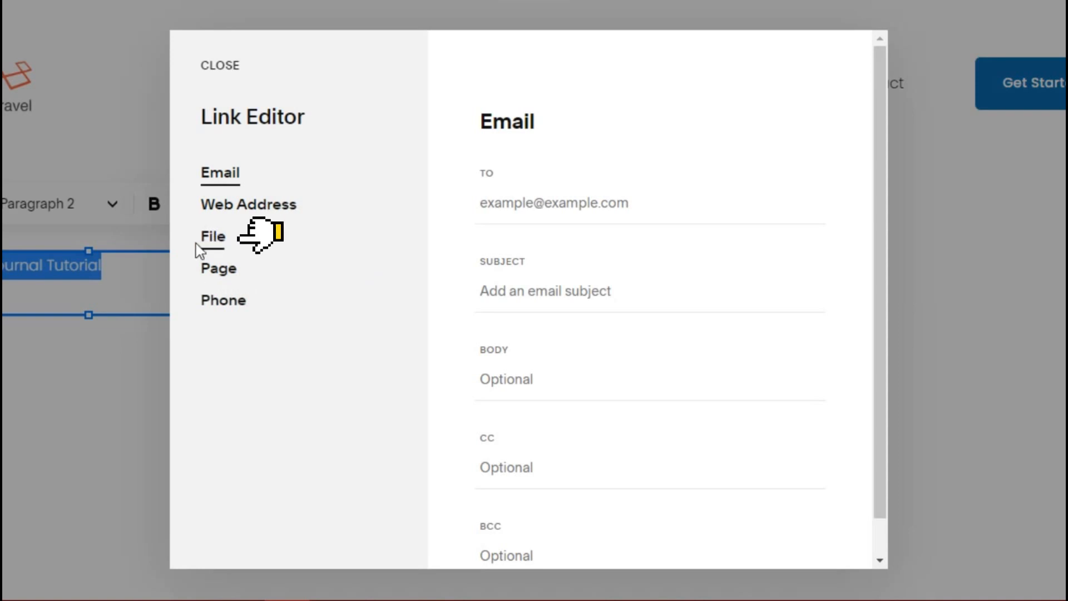
pyautogui.click(217, 241)
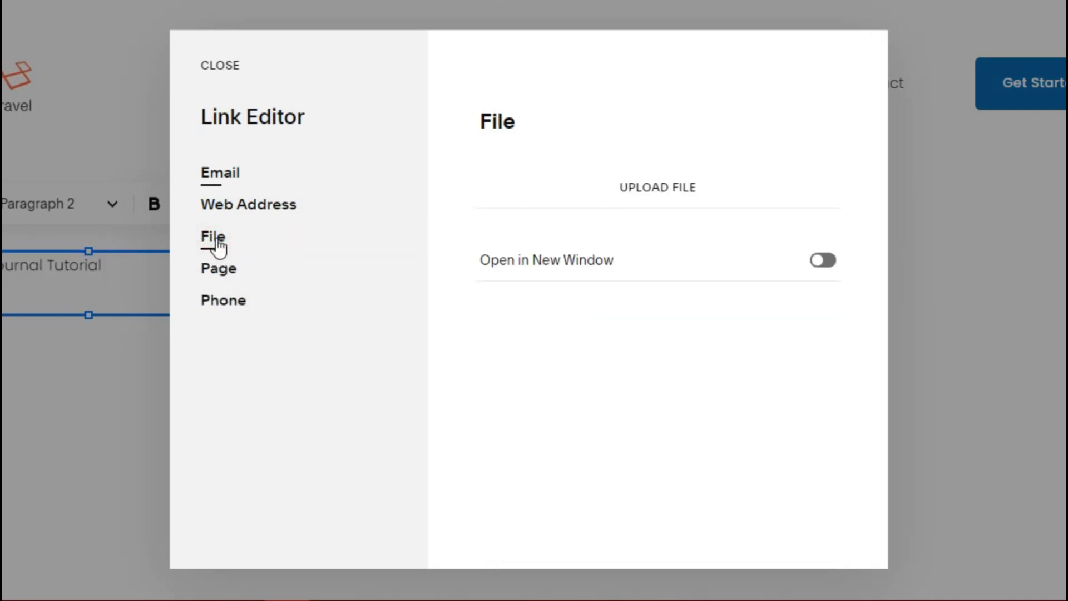
pyautogui.click(656, 192)
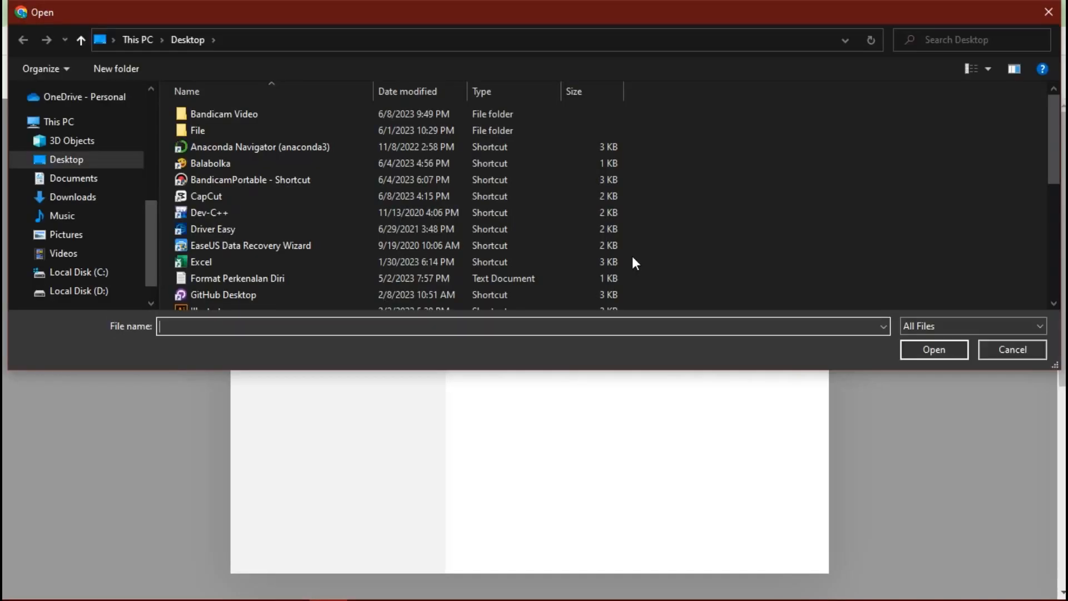
pyautogui.scroll(-5, 392, 228)
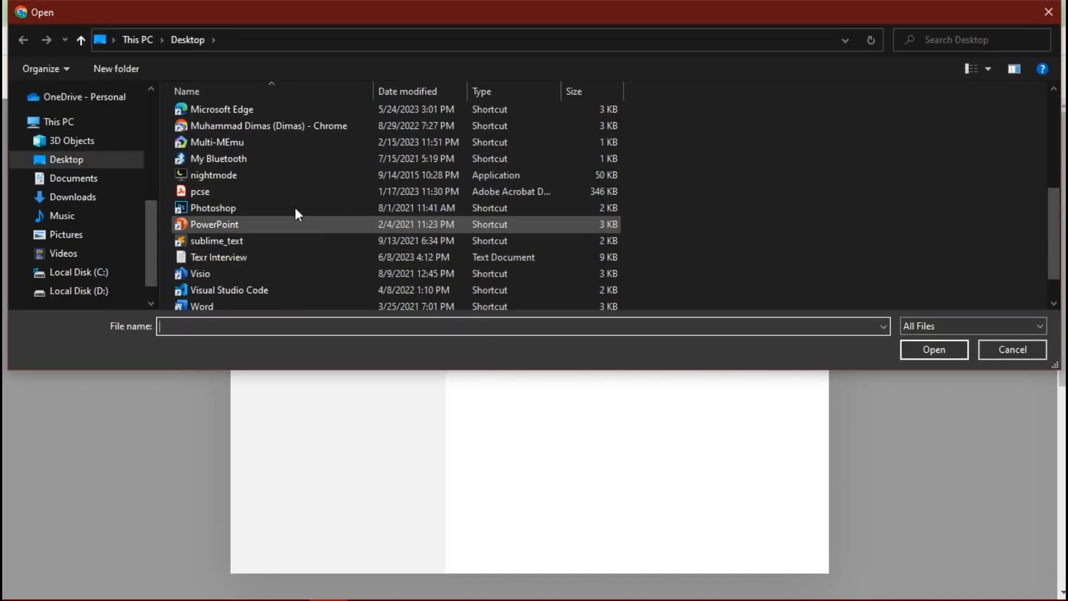
pyautogui.click(312, 192)
pyautogui.click(934, 349)
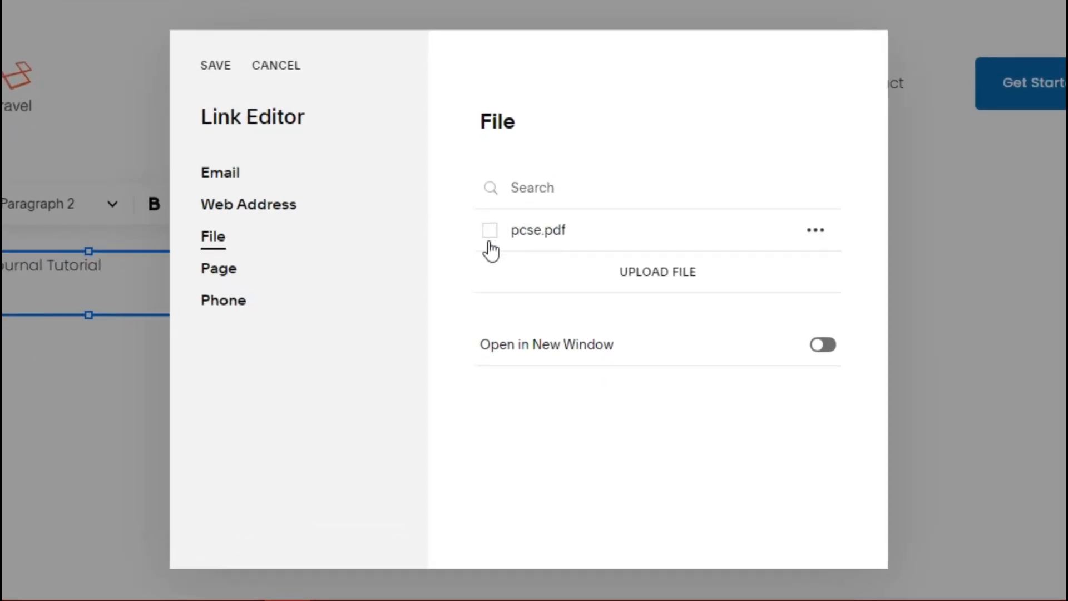
# Link the "PCSE Journal Tutorial" text to pcse.pdf, set it to open in a new window, and apply the link
pyautogui.click(493, 236)
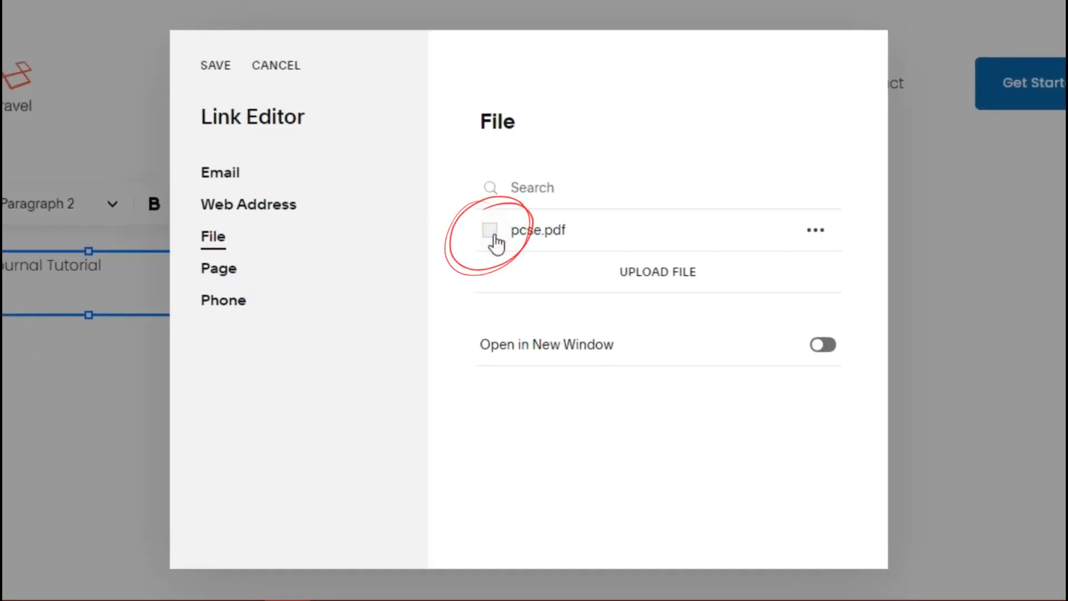
pyautogui.click(824, 350)
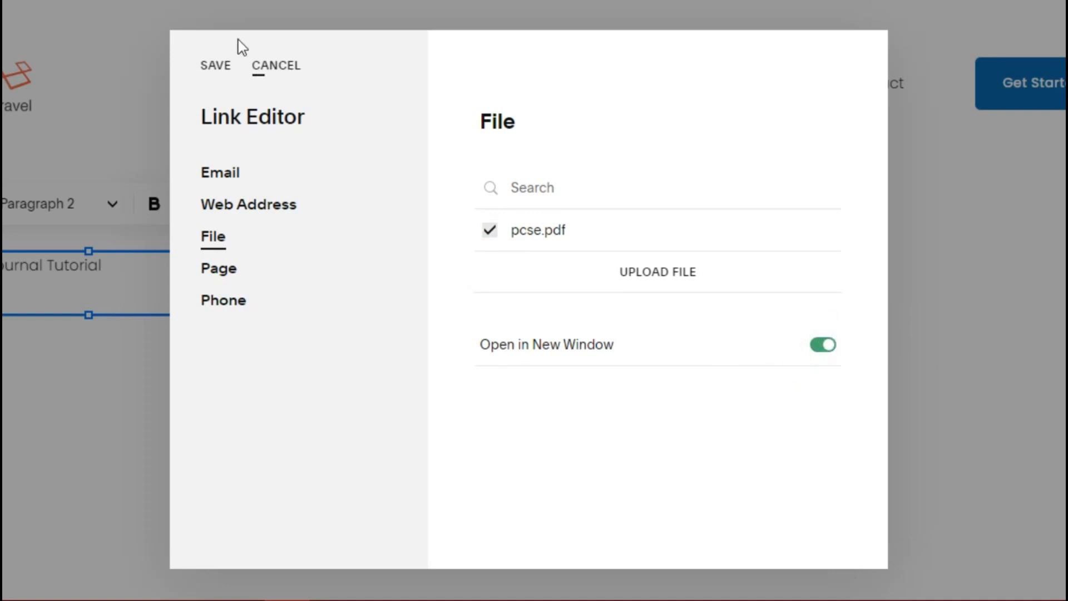
pyautogui.click(215, 66)
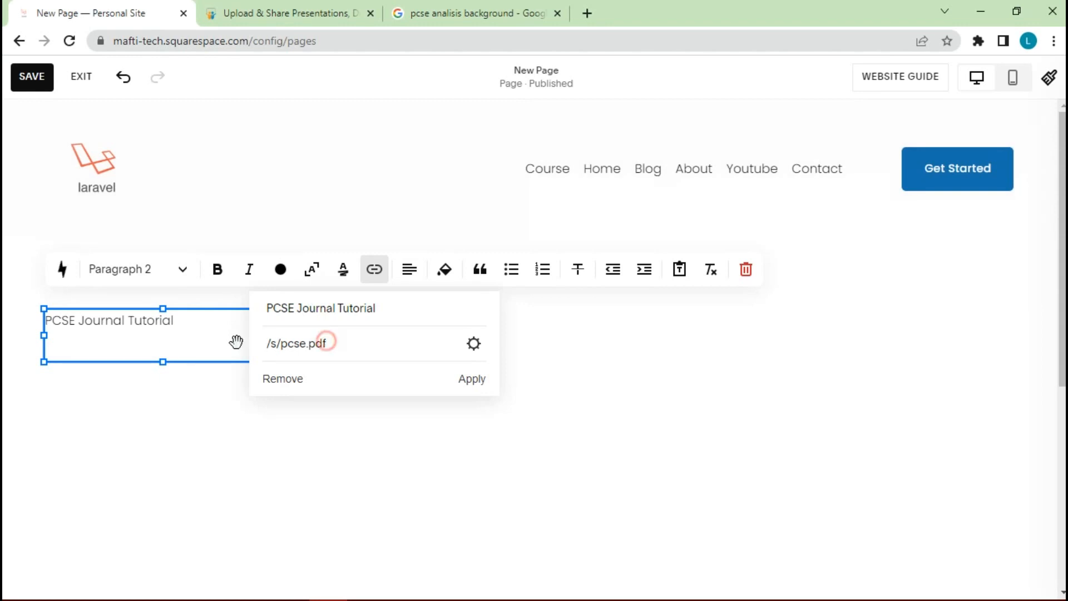
pyautogui.moveTo(326, 341); pyautogui.dragTo(236, 341)
pyautogui.click(373, 348)
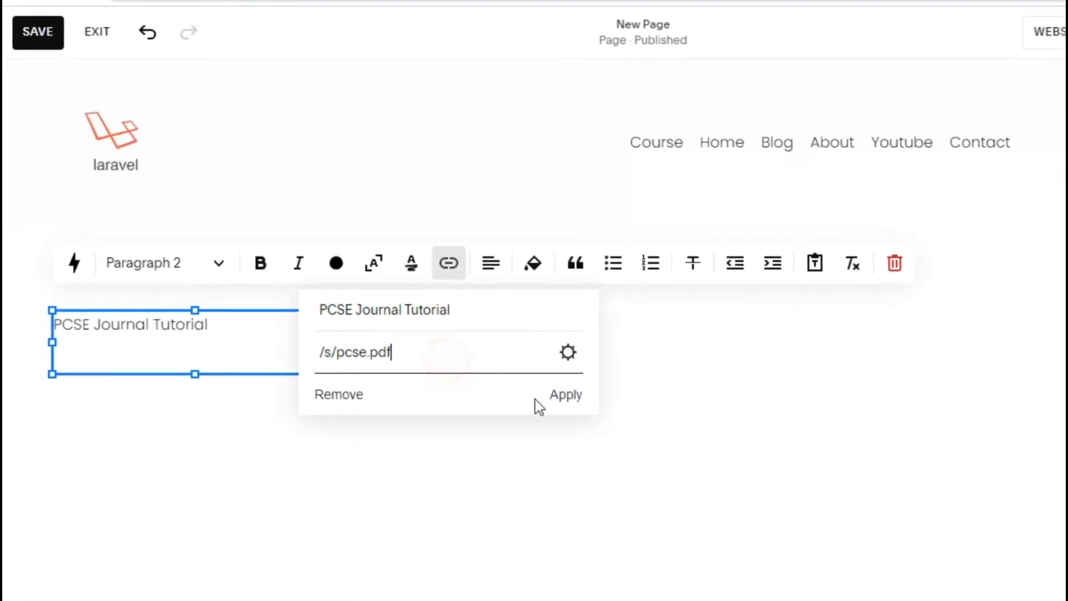
pyautogui.click(567, 396)
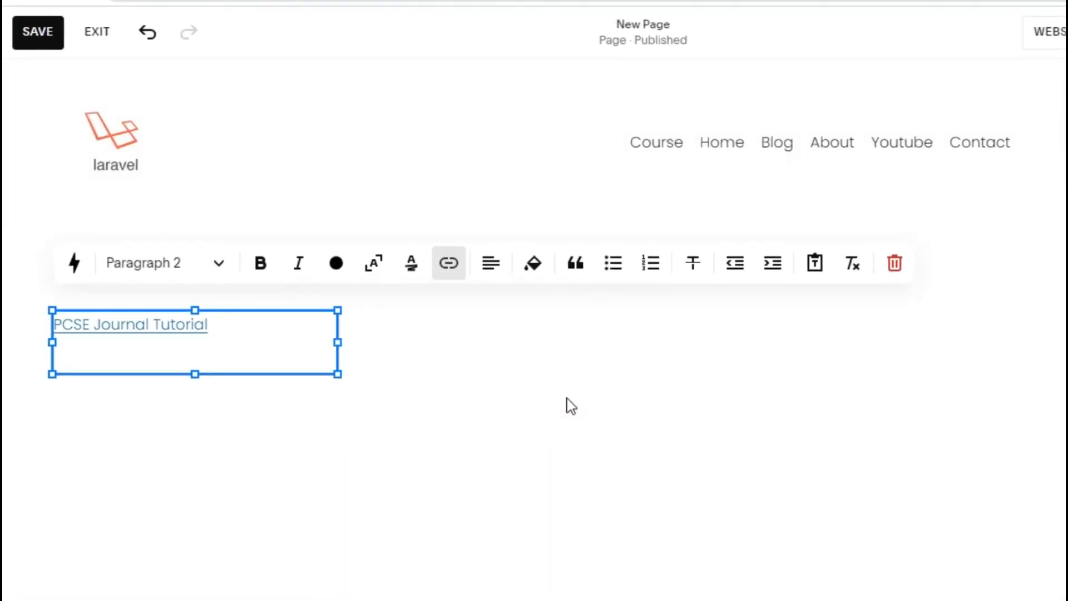
# Save the page and exit editing, and test the "PCSE Journal Tutorial" link by opening the PDF and closing it again
pyautogui.click(37, 39)
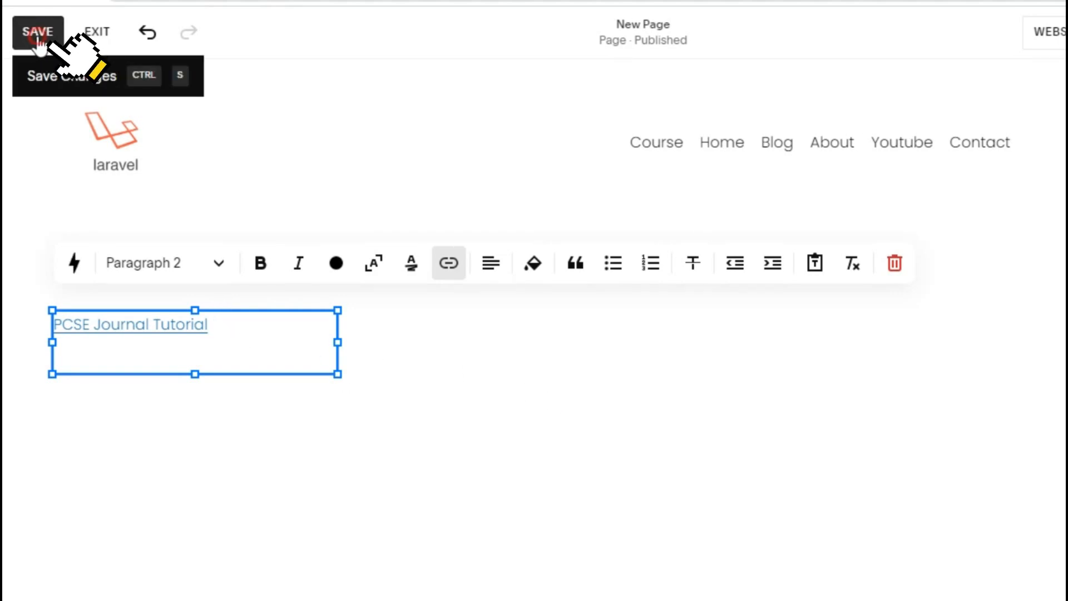
pyautogui.click(98, 34)
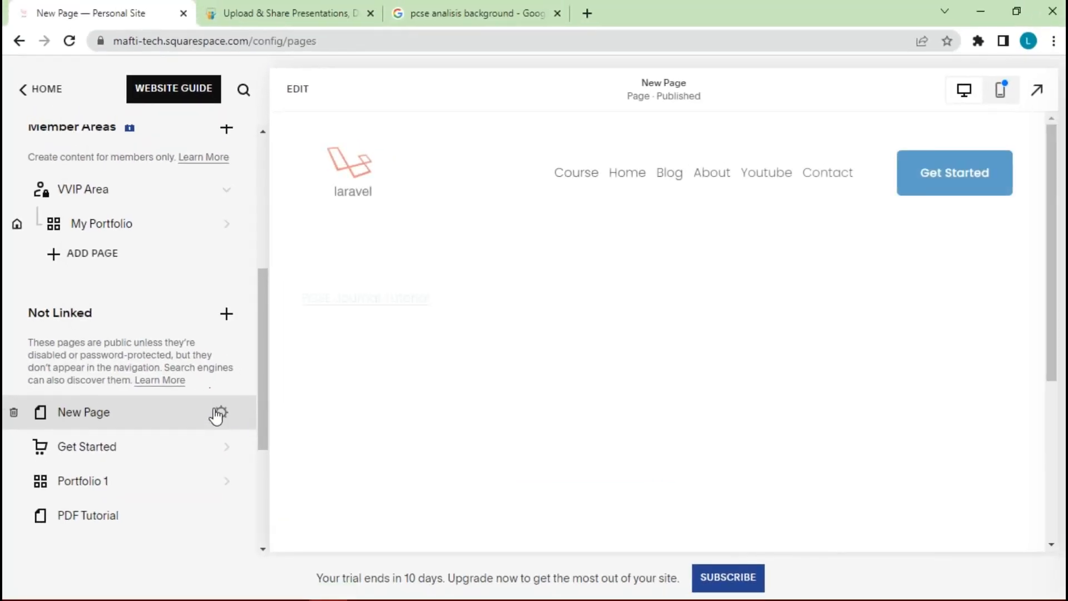
pyautogui.click(364, 304)
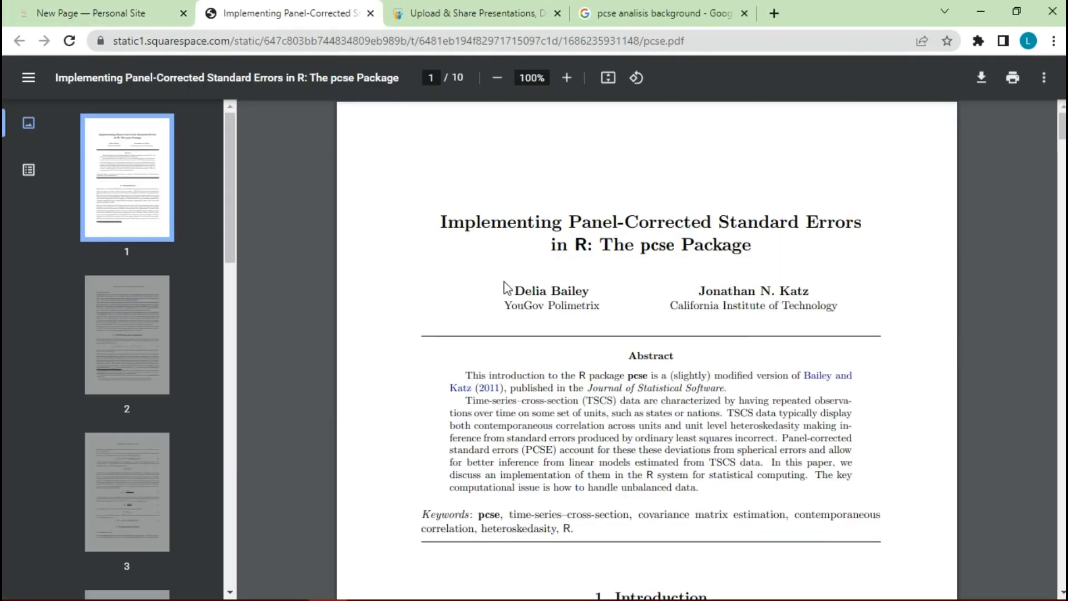
pyautogui.click(371, 13)
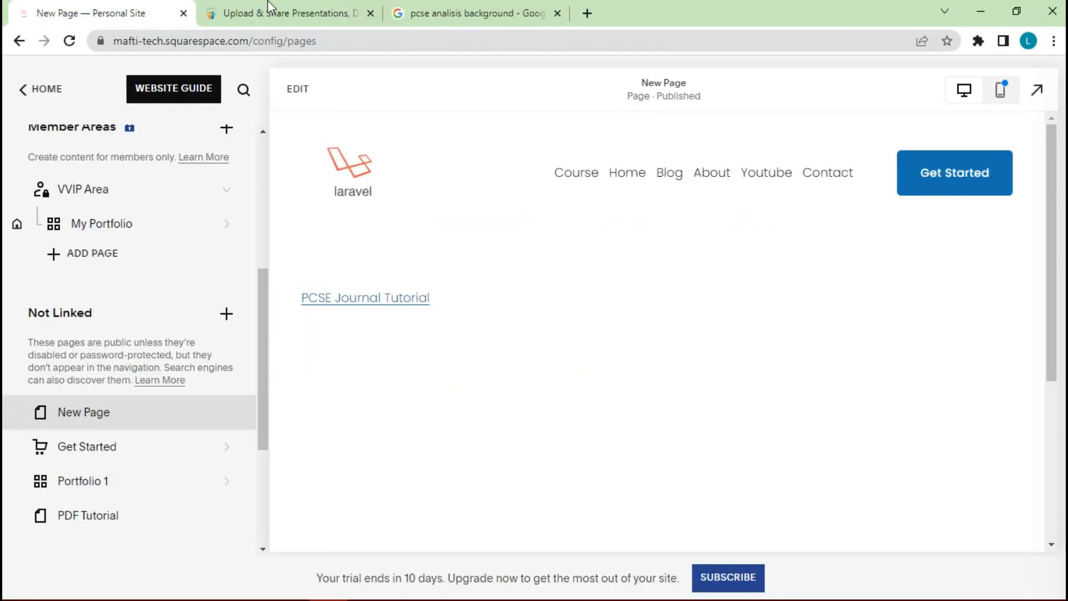
# Edit the page again and add a button block, placing it below the "PCSE Journal Tutorial" text
pyautogui.click(299, 93)
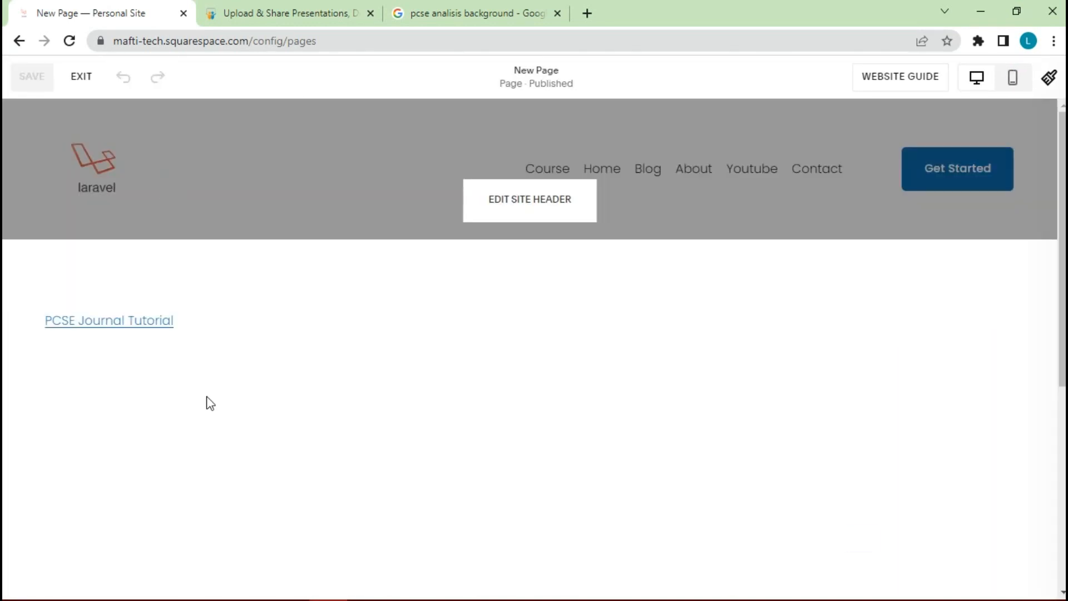
pyautogui.click(108, 272)
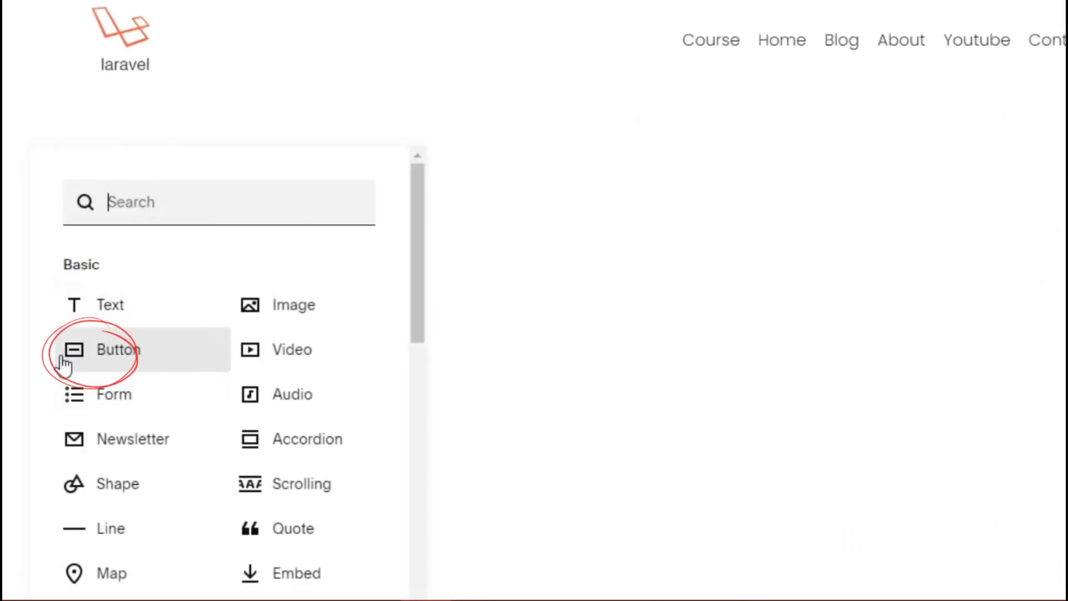
pyautogui.click(121, 364)
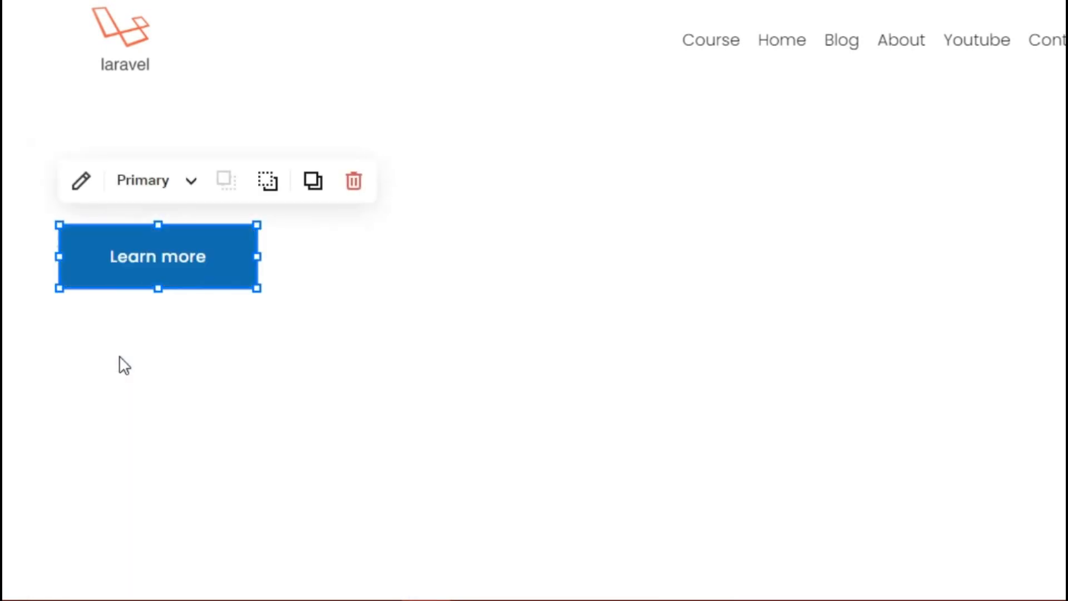
pyautogui.moveTo(169, 344); pyautogui.dragTo(145, 320)
# Link the "Learn more" button to pcse.pdf, set it to open in a new window, and save the link
pyautogui.click(83, 257)
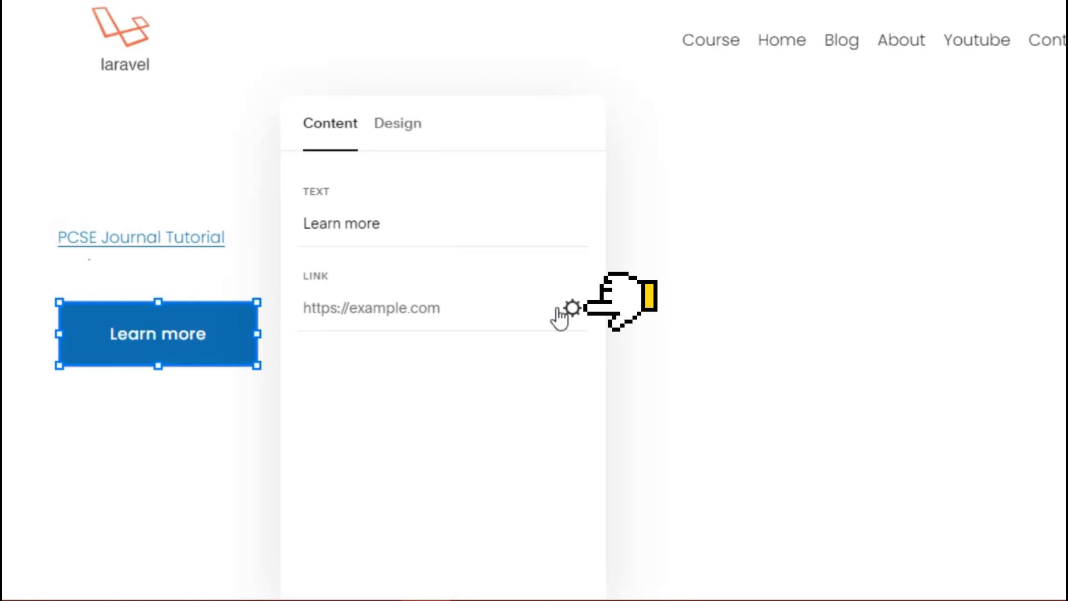
pyautogui.click(573, 309)
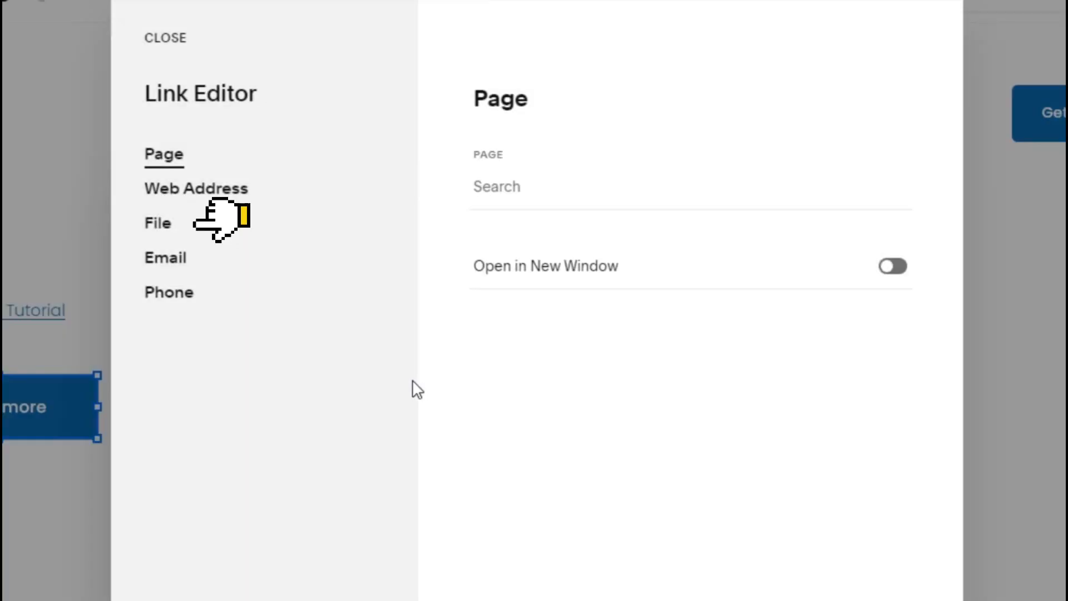
pyautogui.click(161, 229)
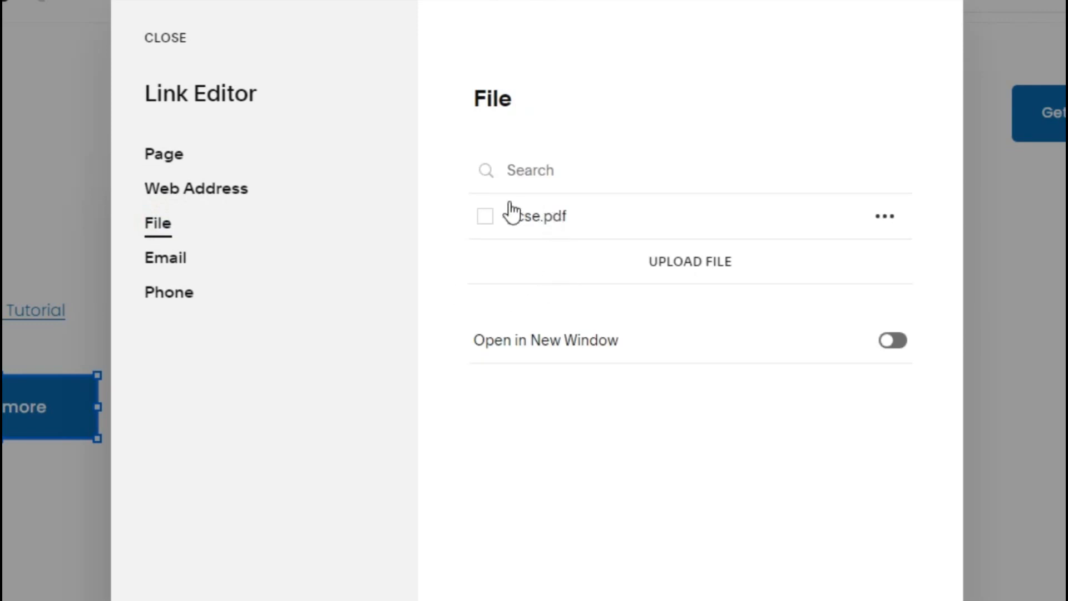
pyautogui.click(484, 219)
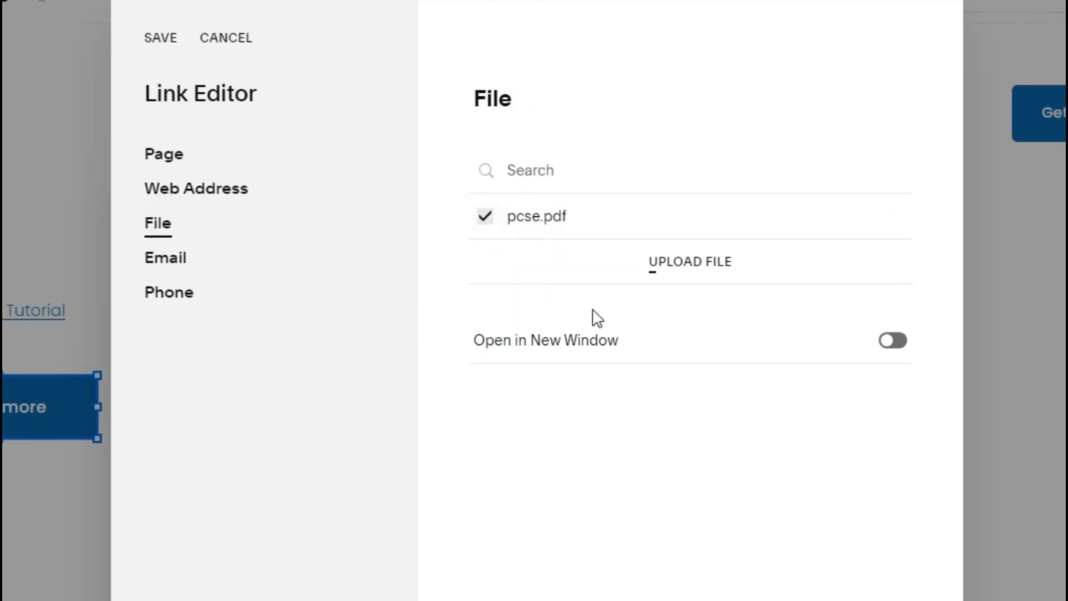
pyautogui.click(892, 342)
pyautogui.click(158, 39)
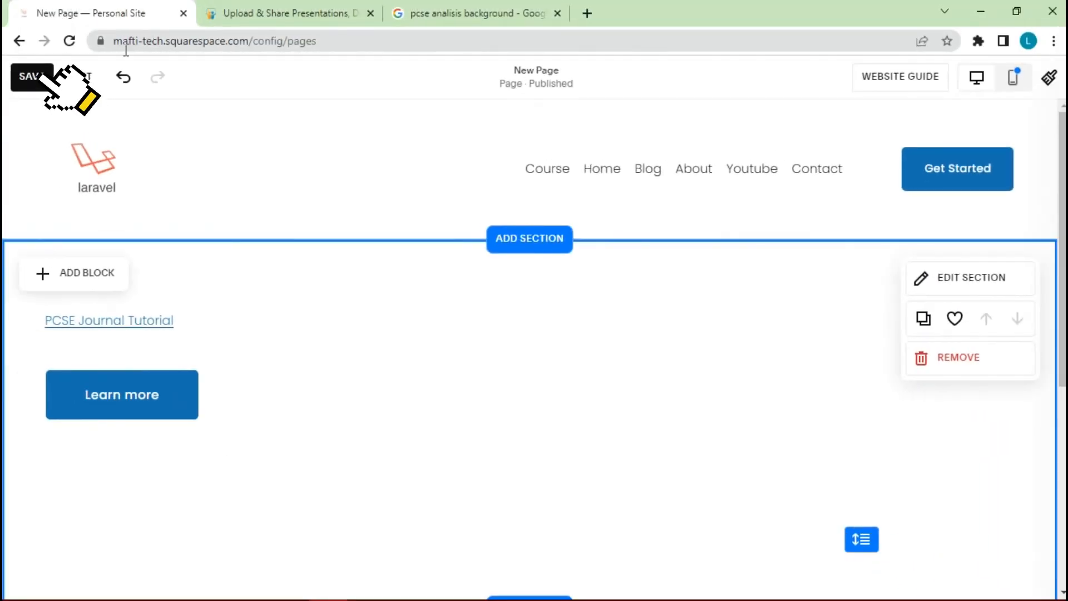
# Save the page and exit editing, and test the "Learn more" button by opening the PDF and closing it again
pyautogui.click(32, 75)
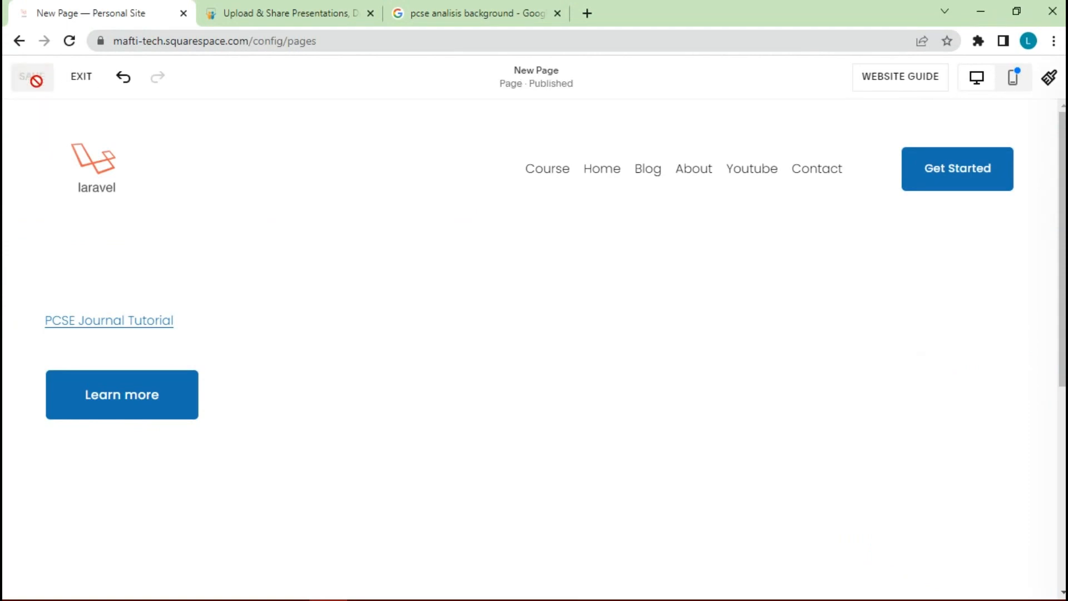
pyautogui.click(82, 79)
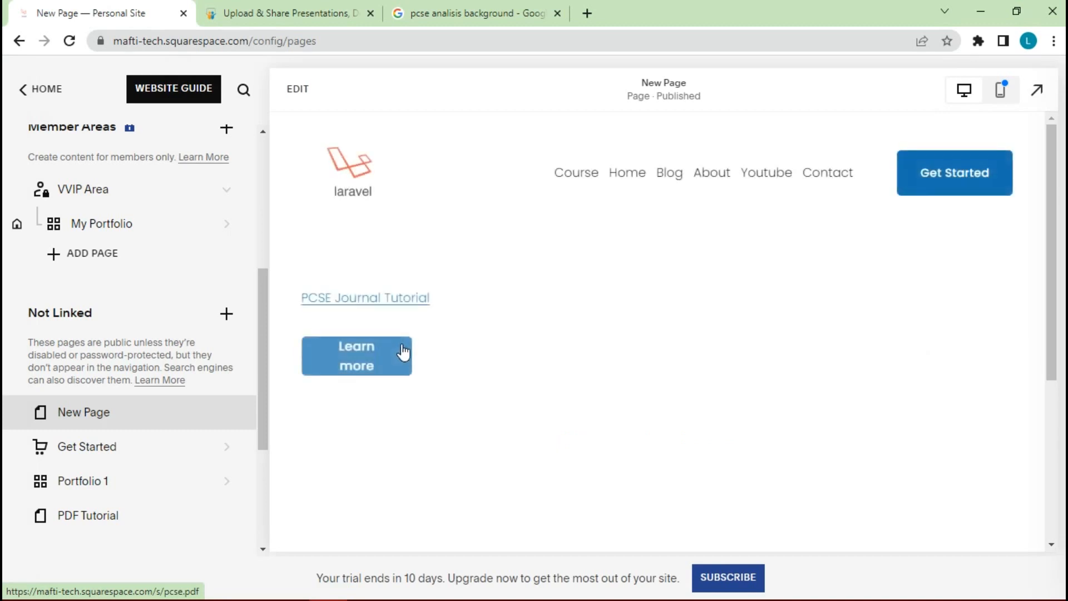
pyautogui.click(352, 355)
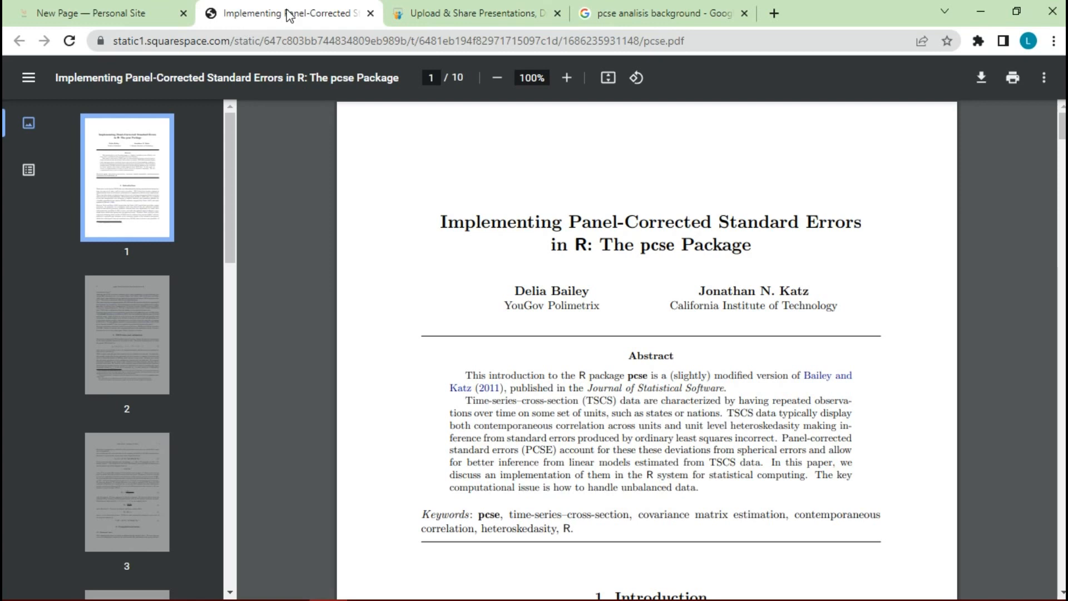
pyautogui.click(370, 14)
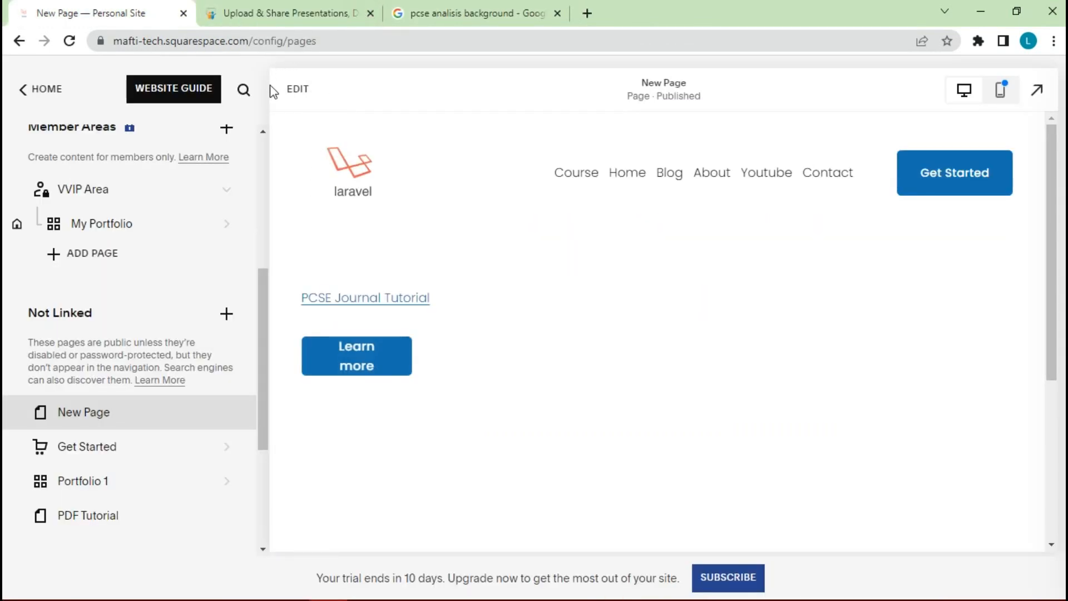
# Edit the page again and add an image block, placing it to the right of the text link and button
pyautogui.click(298, 89)
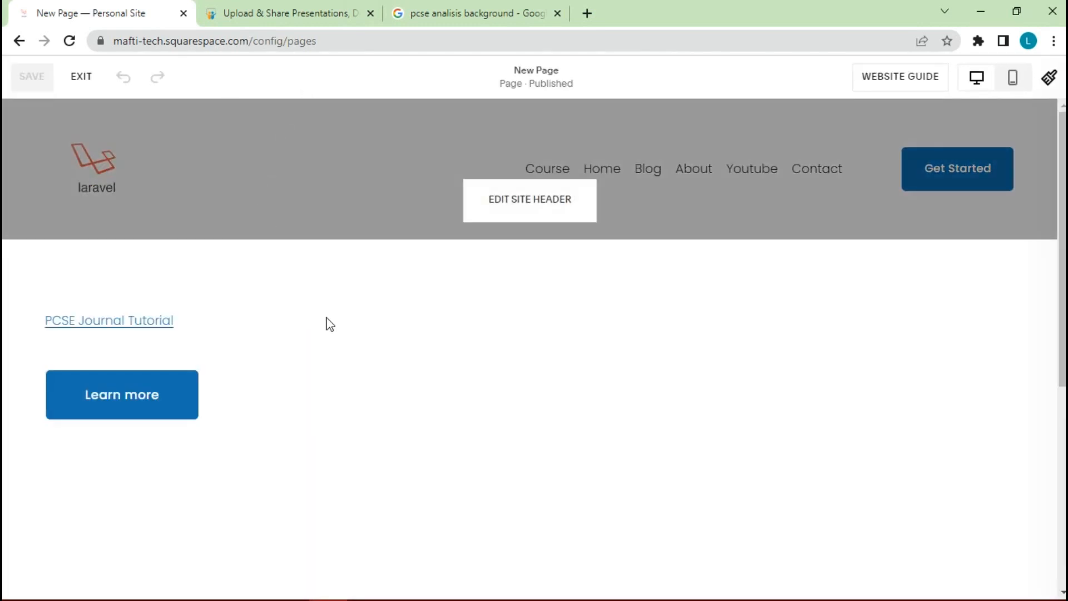
pyautogui.moveTo(328, 321)
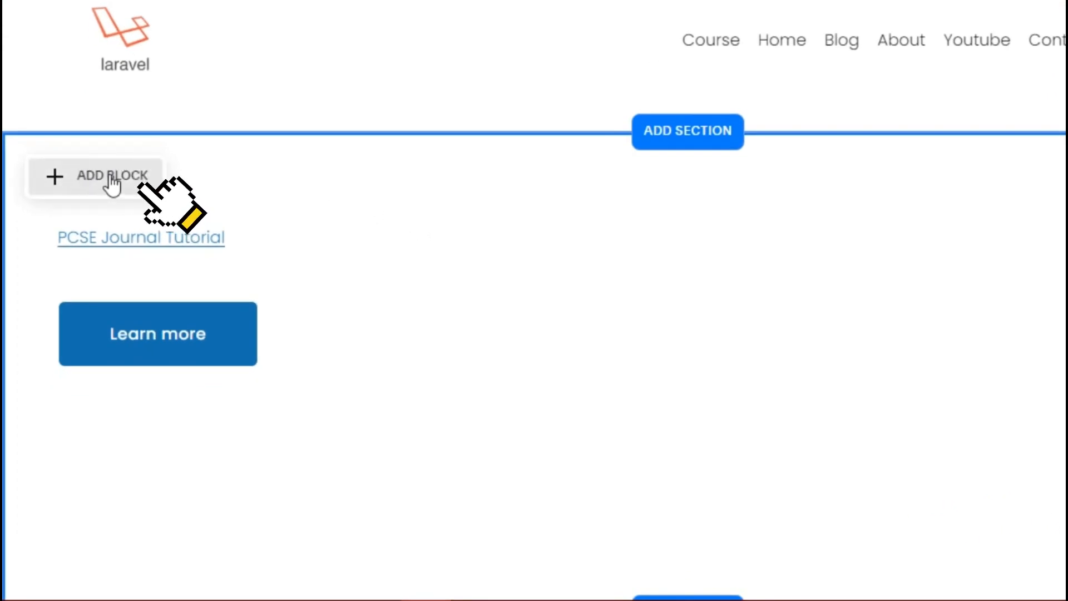
pyautogui.click(109, 174)
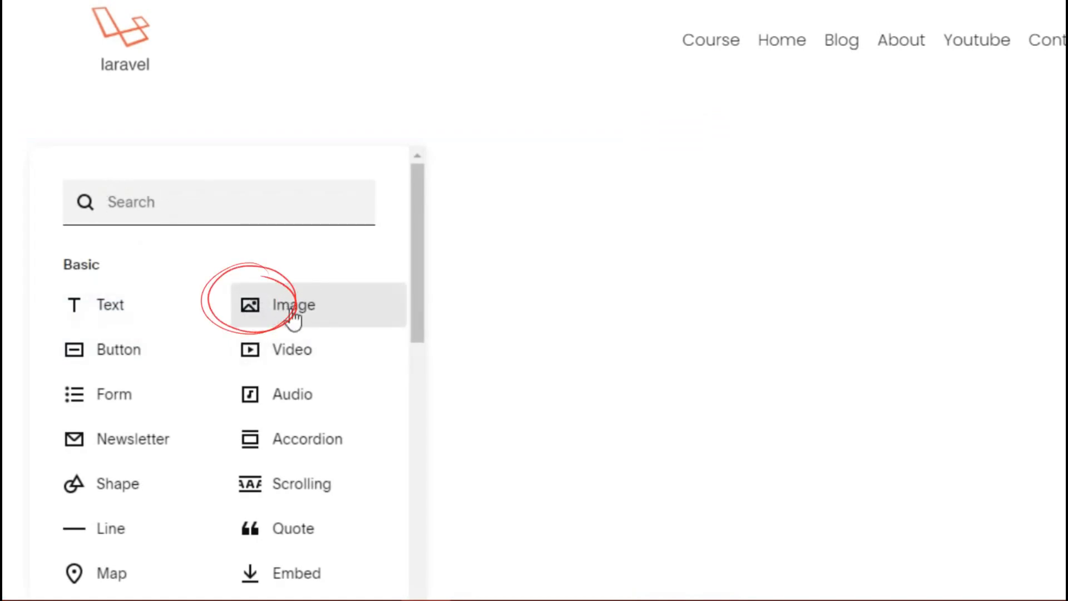
pyautogui.click(324, 311)
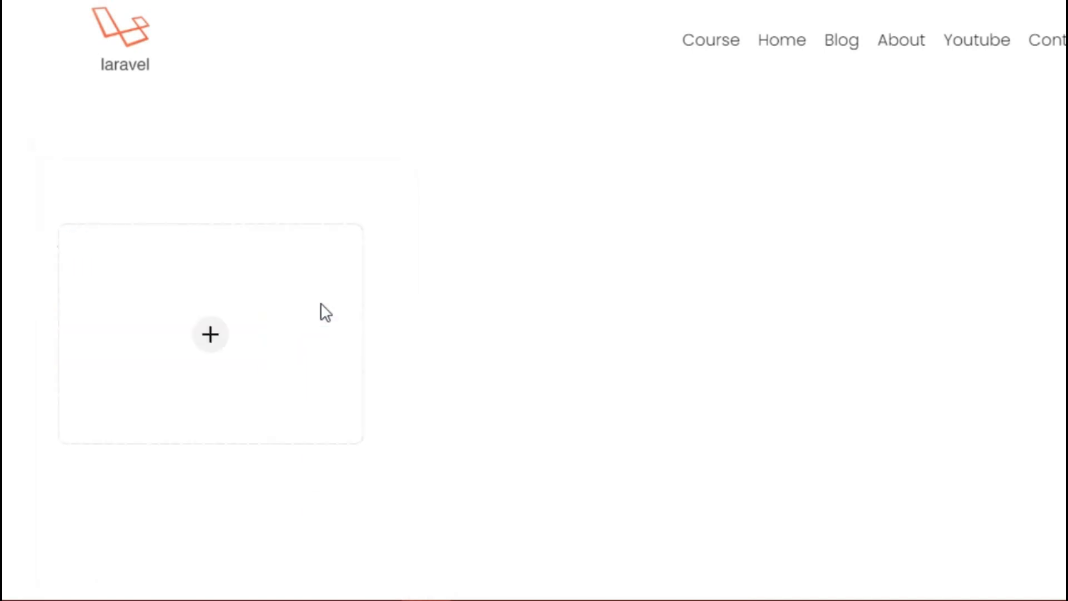
pyautogui.moveTo(314, 309)
pyautogui.mouseDown()
pyautogui.moveTo(558, 306)
pyautogui.moveTo(549, 304)
pyautogui.mouseUp()
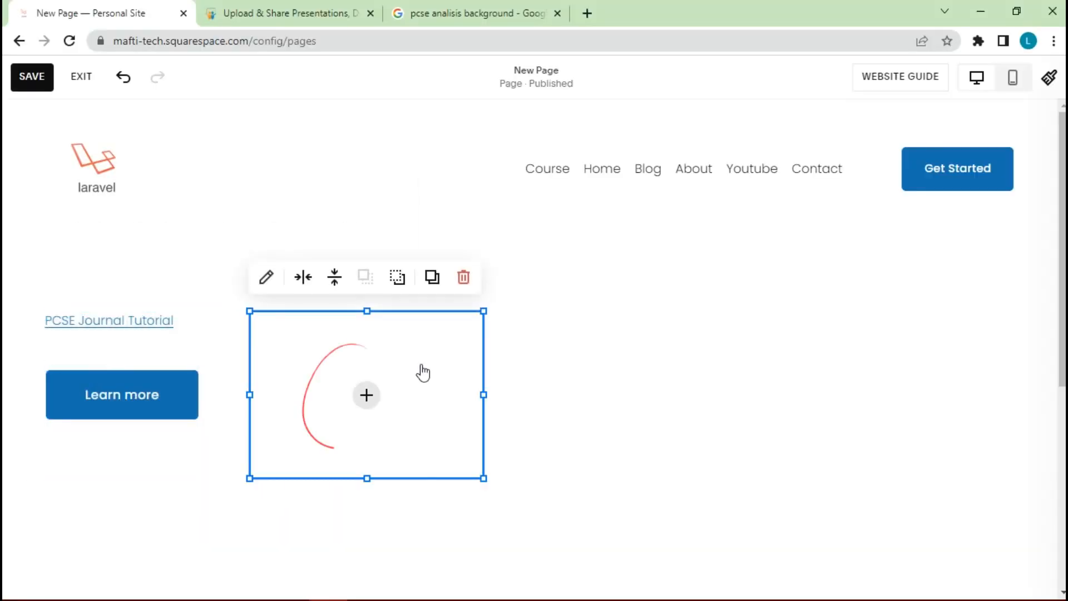
# Search the stock images for "data analyst" and fill the image block with the laptop dashboard photo
pyautogui.click(373, 392)
pyautogui.click(370, 423)
pyautogui.click(345, 141)
pyautogui.click(359, 178)
pyautogui.write('data analyst')
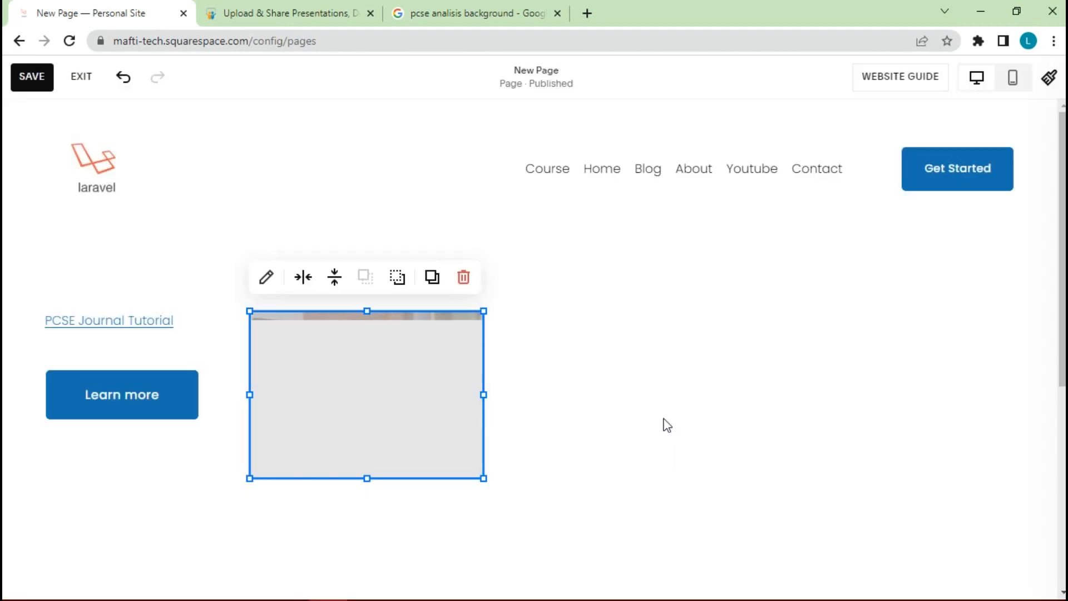
# Link the laptop photo to pcse.pdf, set it to open in a new window, and save the link
pyautogui.click(267, 282)
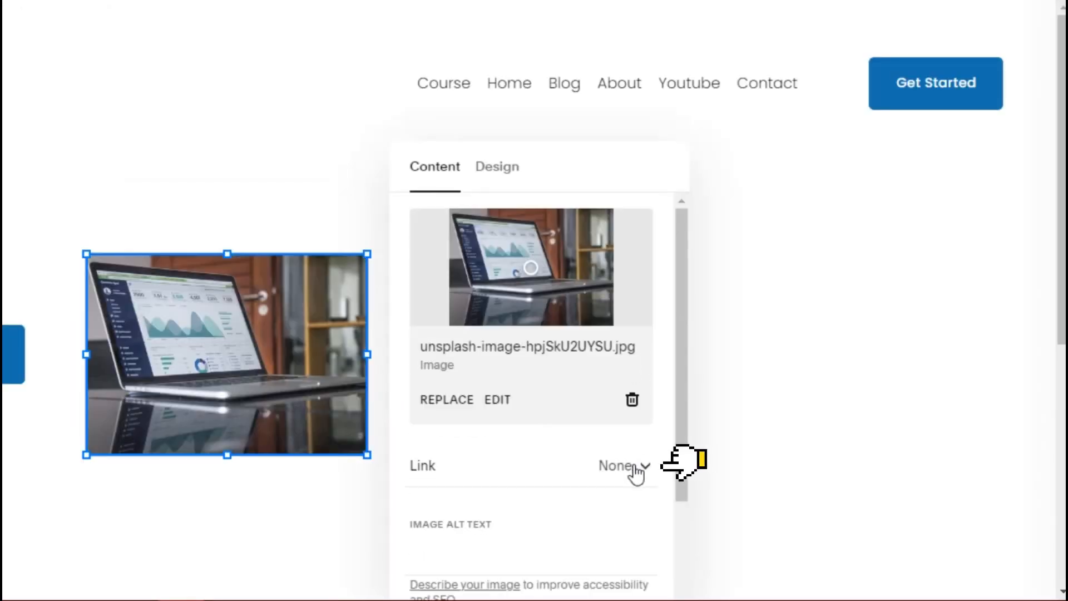
pyautogui.click(634, 465)
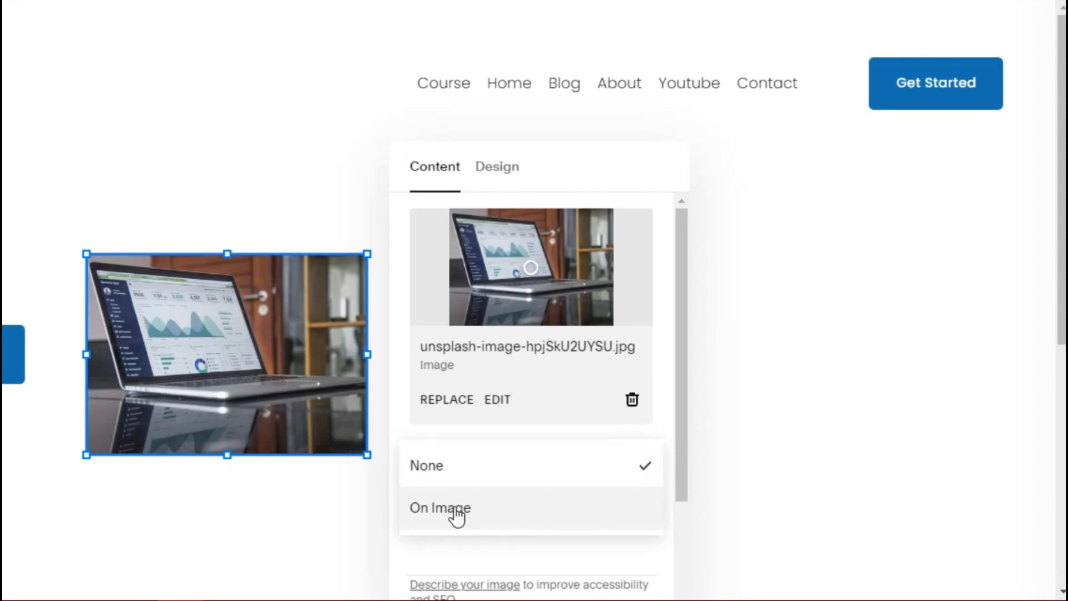
pyautogui.click(442, 508)
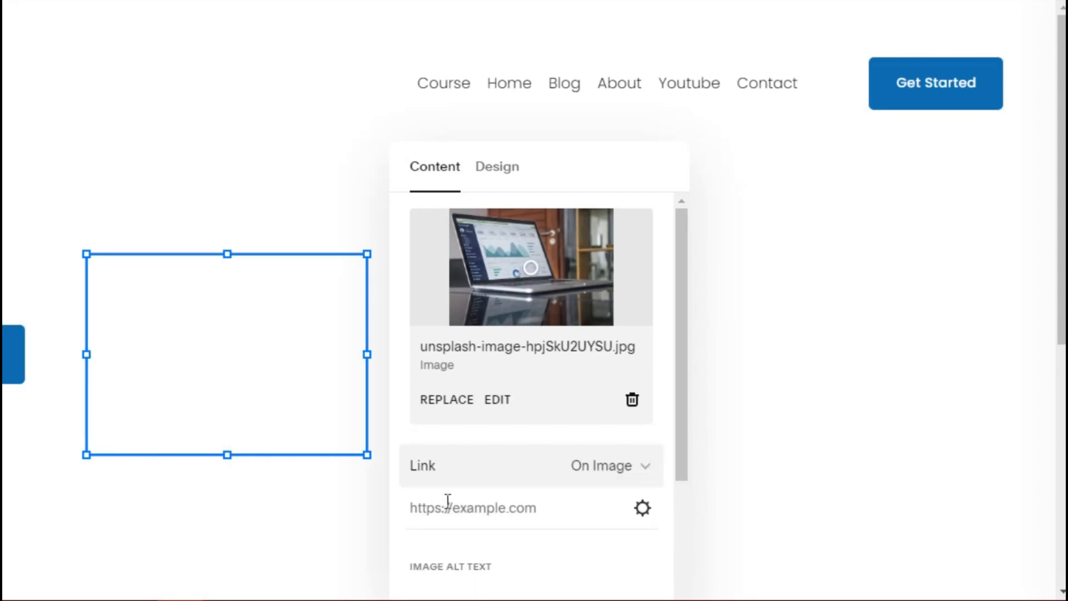
pyautogui.scroll(-3, 531, 463)
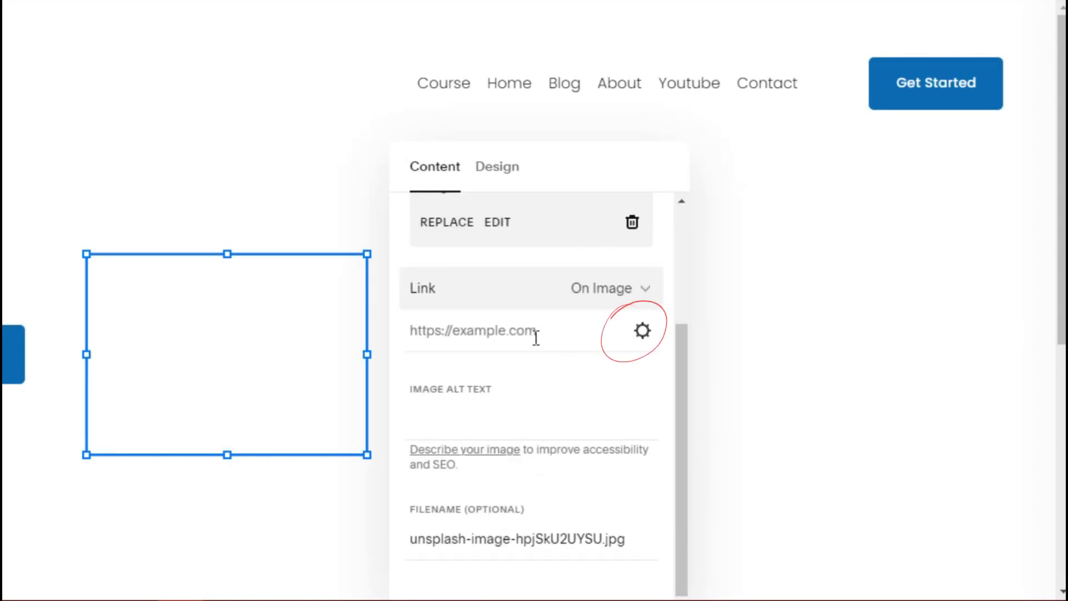
pyautogui.click(643, 332)
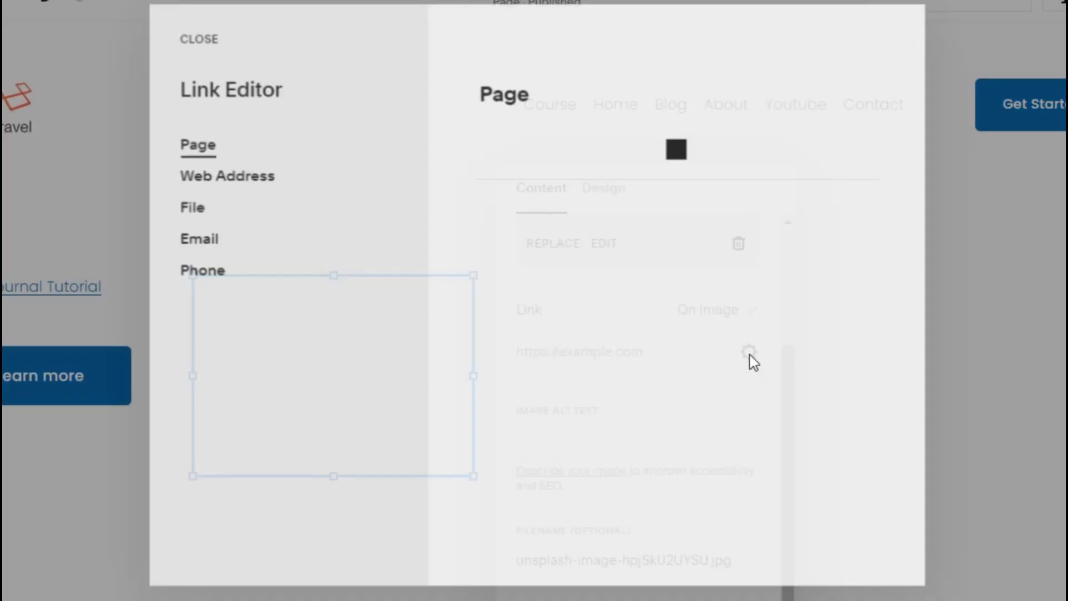
pyautogui.click(199, 208)
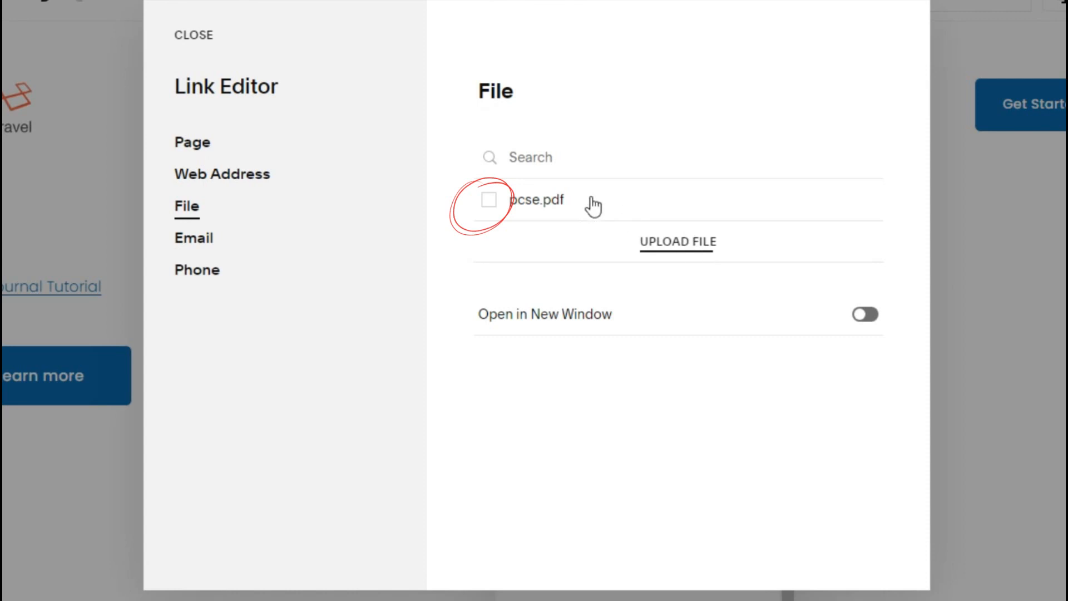
pyautogui.click(492, 202)
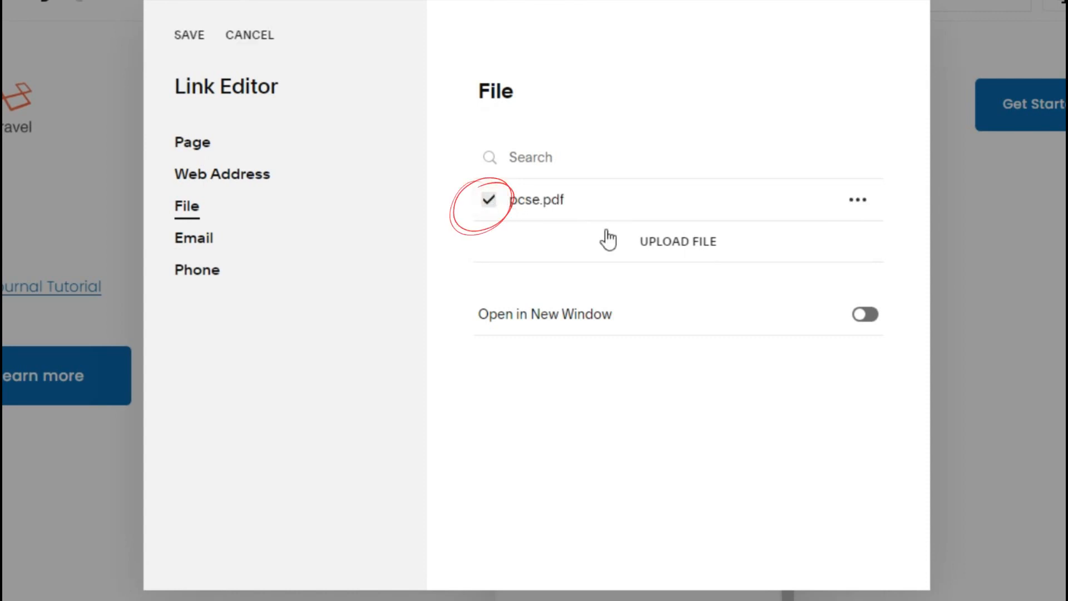
pyautogui.click(863, 315)
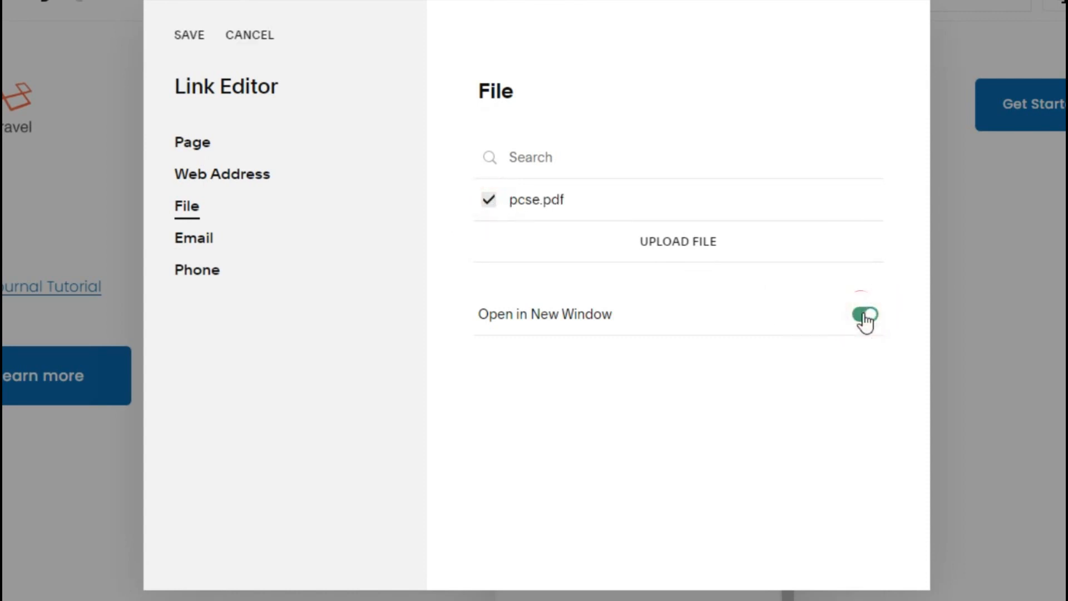
pyautogui.click(185, 41)
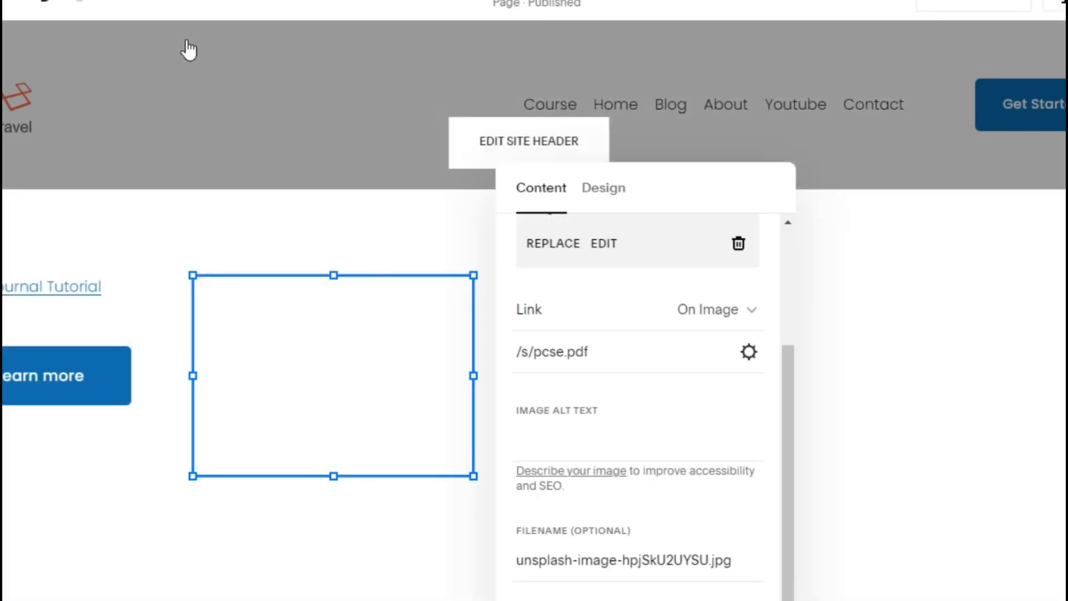
pyautogui.click(447, 215)
# Save the page and exit editing, and test the image link by opening the PDF and closing it again
pyautogui.scroll(-1, 414, 133)
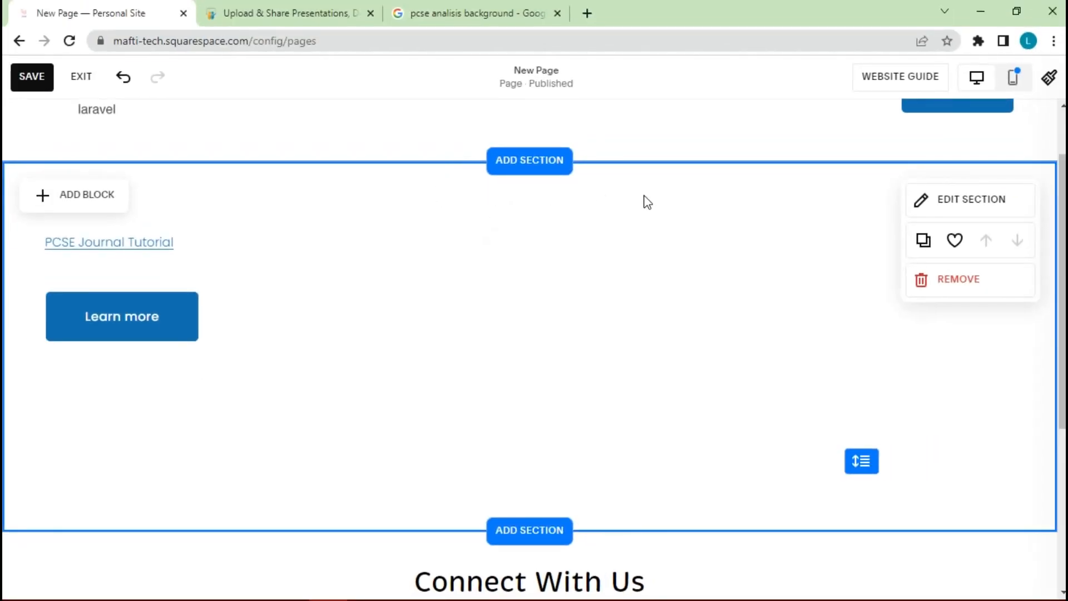
pyautogui.click(29, 78)
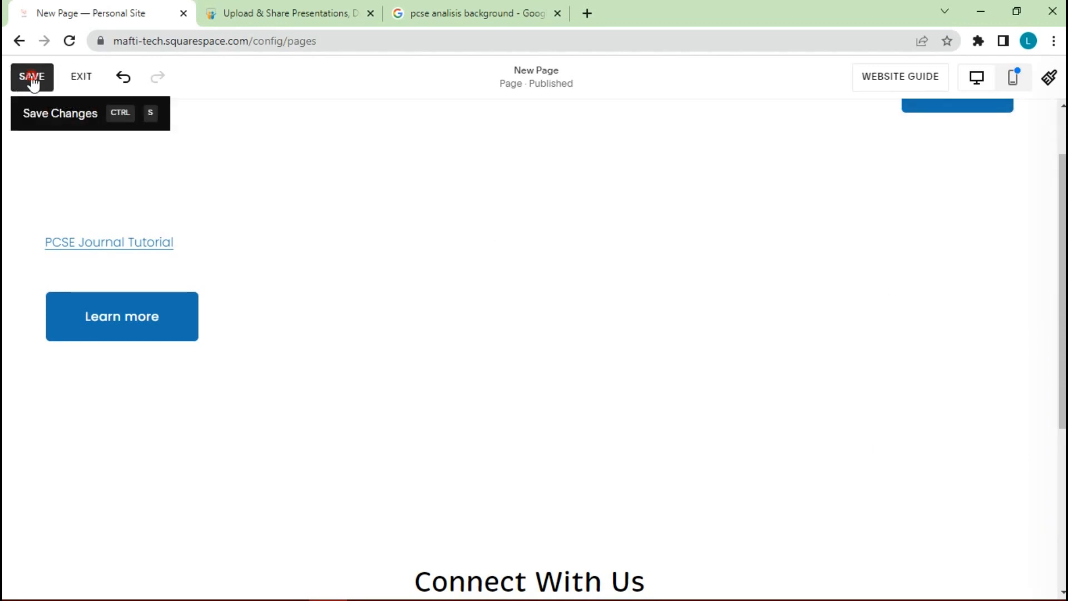
pyautogui.click(32, 78)
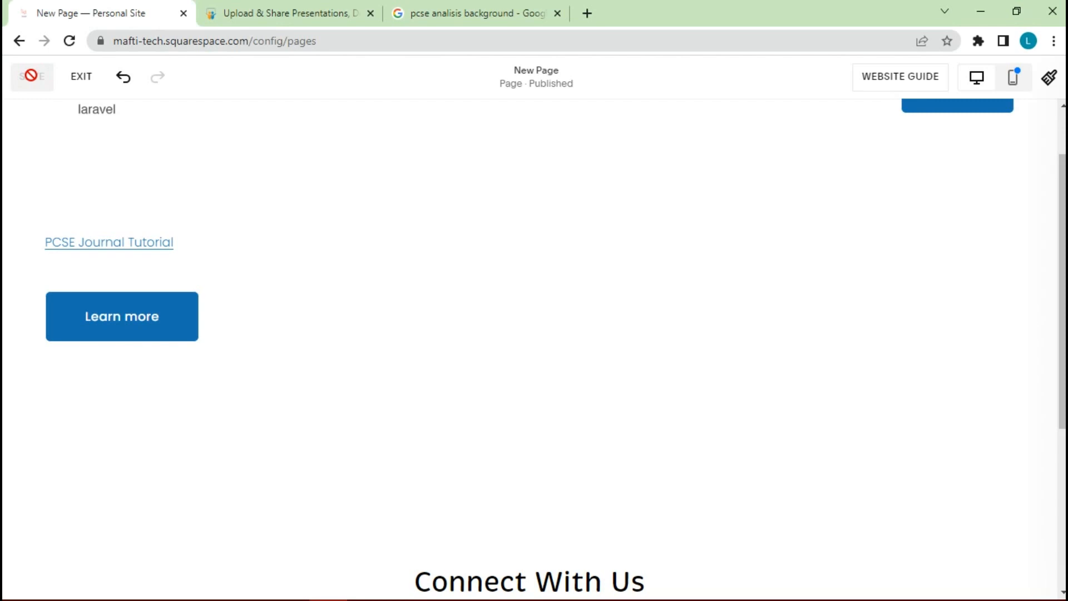
pyautogui.click(82, 84)
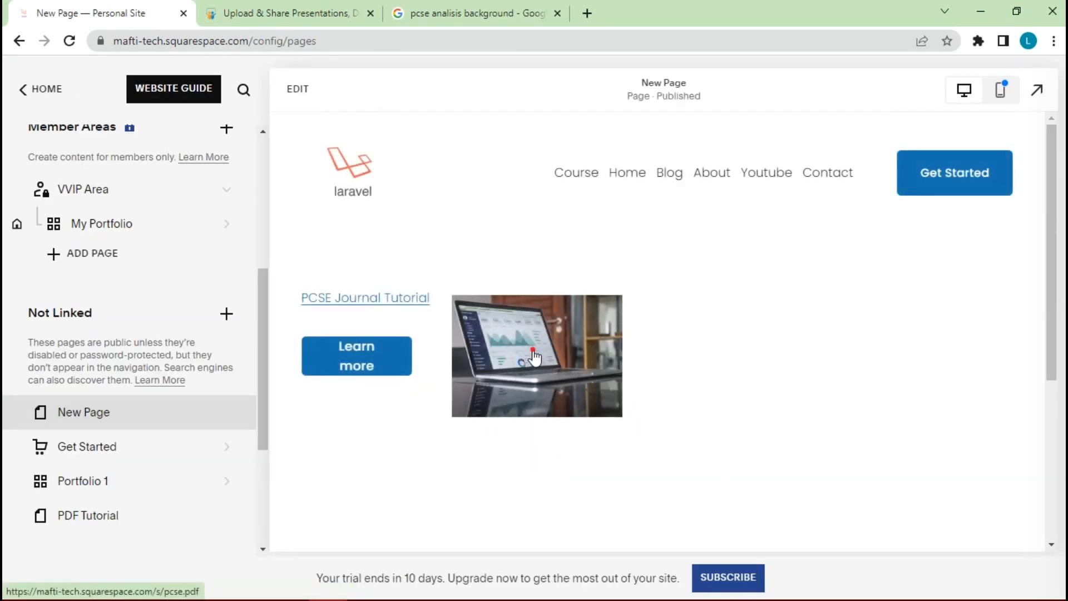
pyautogui.click(534, 352)
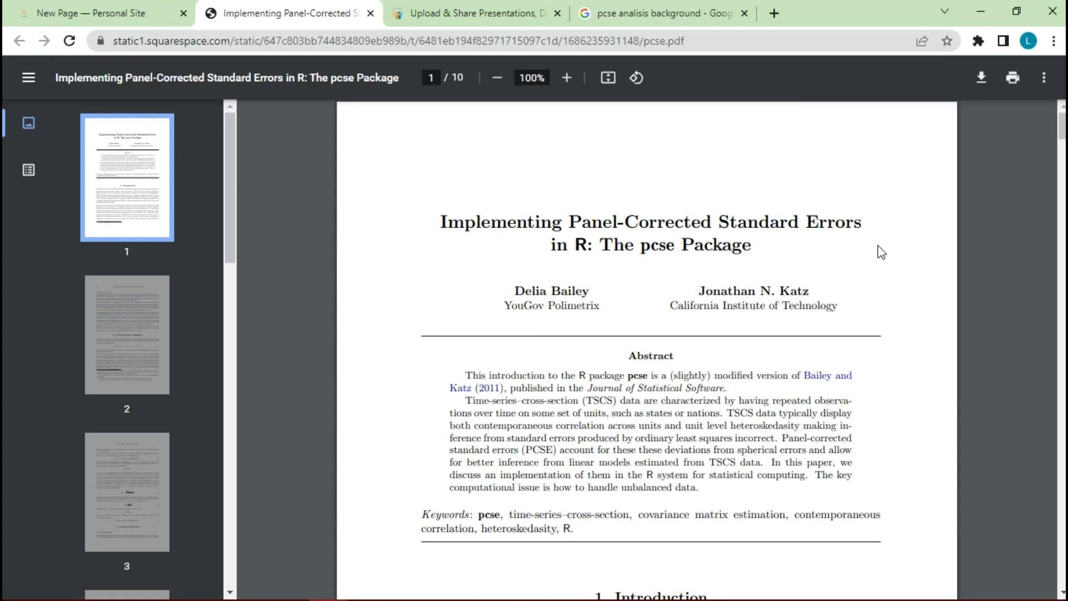
pyautogui.click(370, 13)
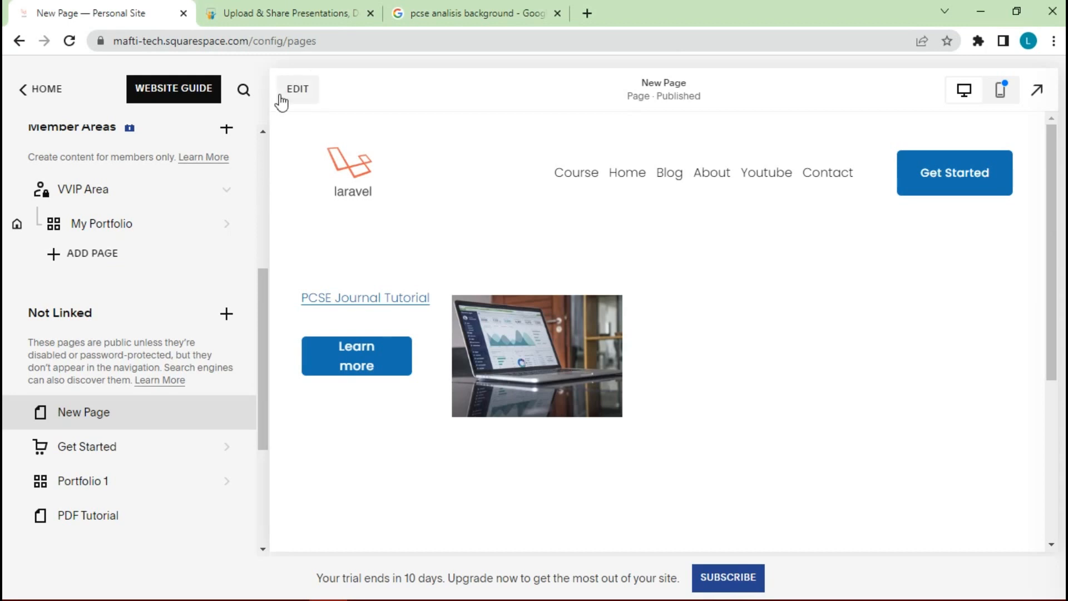
# Reopen the page for editing and switch to the SlideShare upload page
pyautogui.click(298, 90)
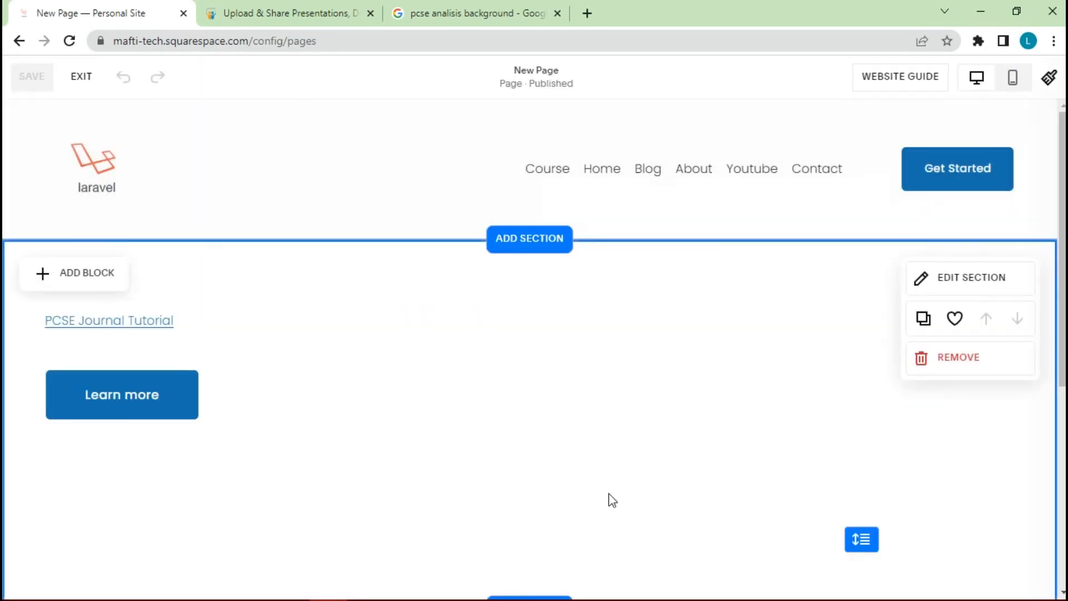
pyautogui.scroll(-2, 595, 308)
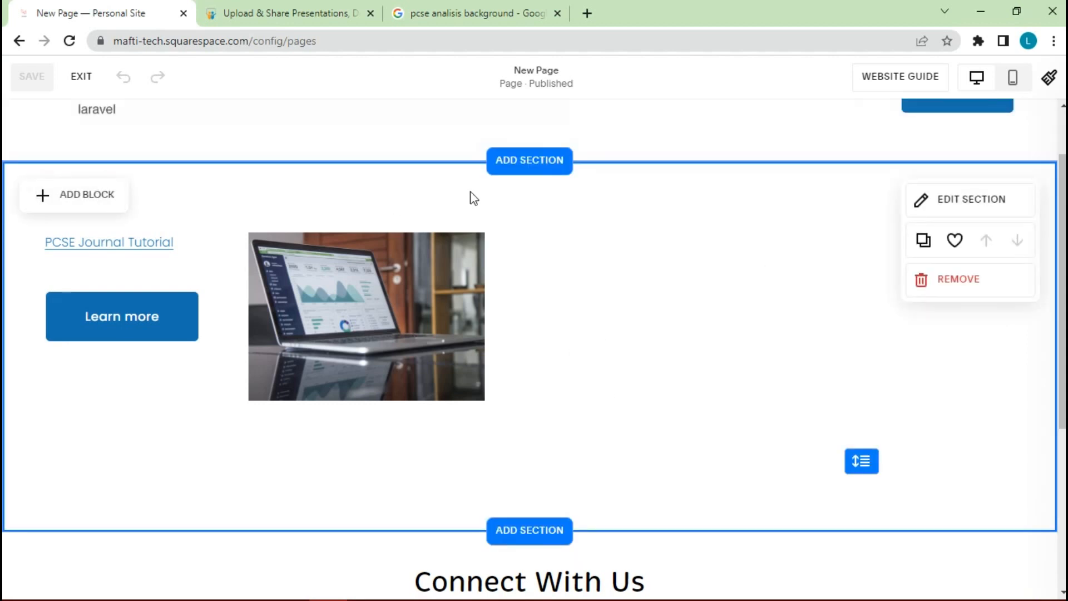
pyautogui.click(268, 16)
pyautogui.moveTo(116, 21); pyautogui.dragTo(207, 28)
pyautogui.click(227, 25)
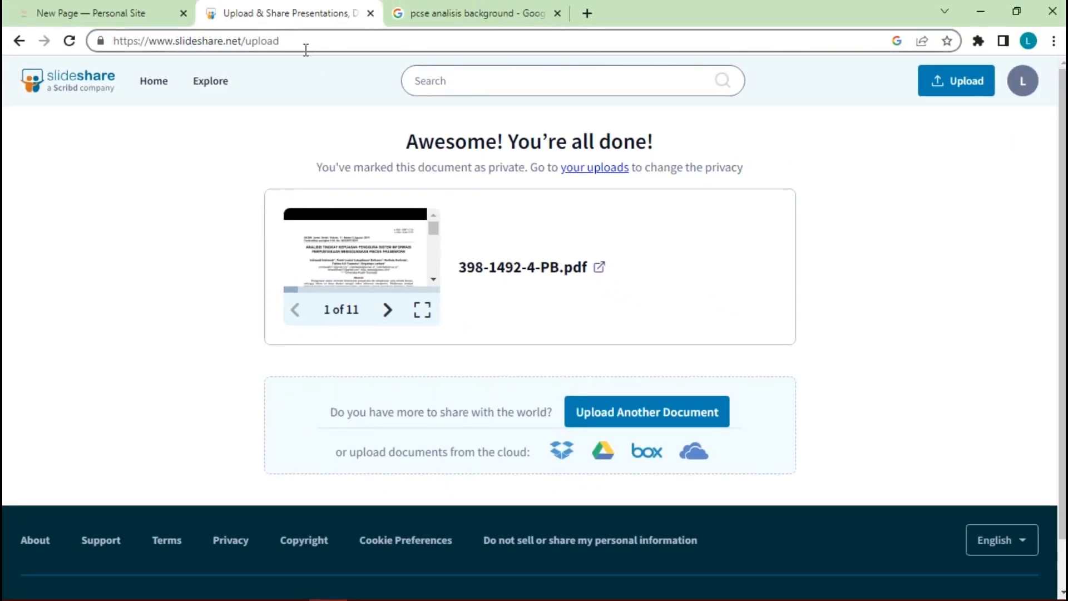
# Upload the pcse file from the Desktop as another SlideShare document
pyautogui.click(972, 161)
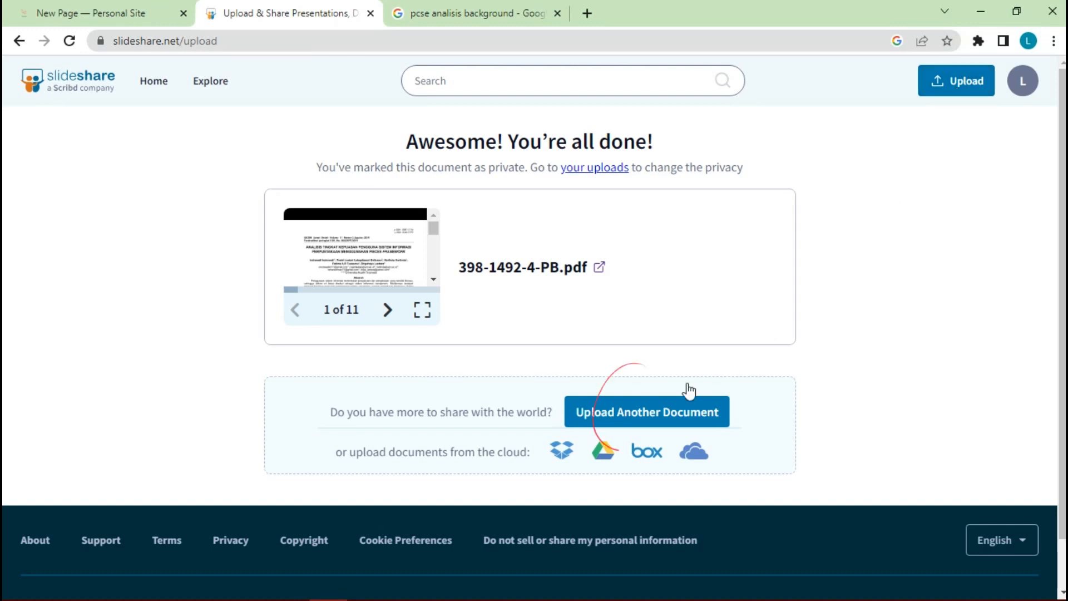
pyautogui.click(659, 424)
pyautogui.click(236, 149)
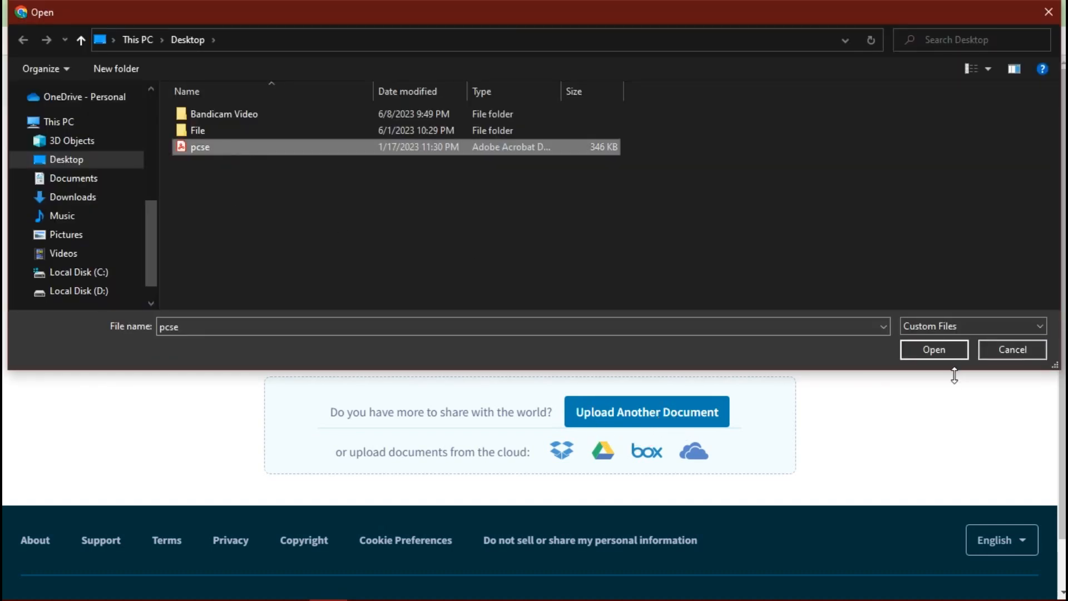
pyautogui.click(940, 353)
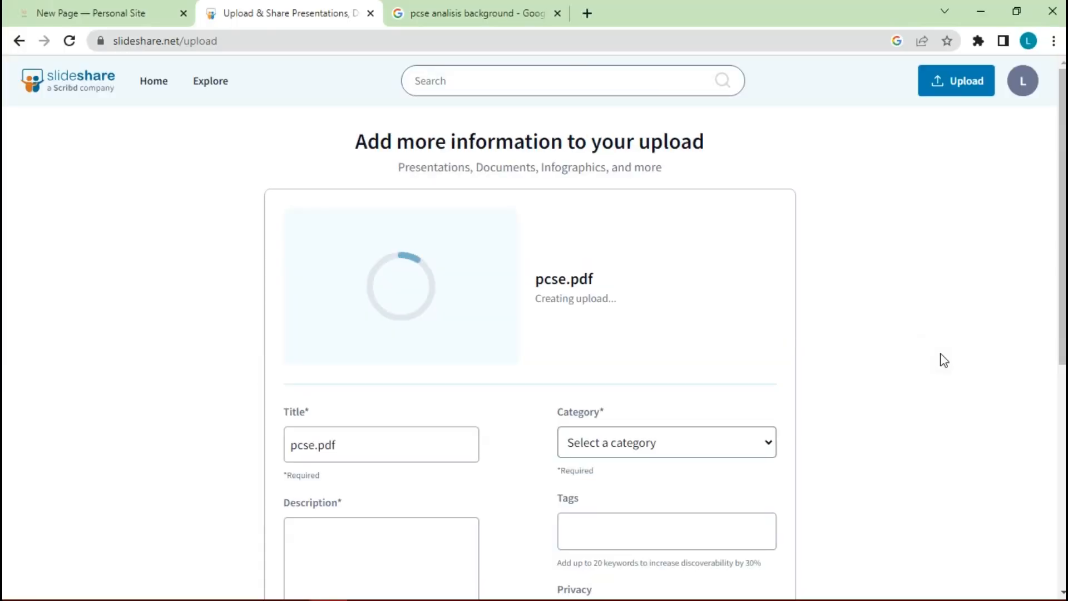
# Set the category to Data & Analytics, enter the description "This a tutorial PCSE from Journal", and publish the document as public
pyautogui.scroll(-3, 944, 361)
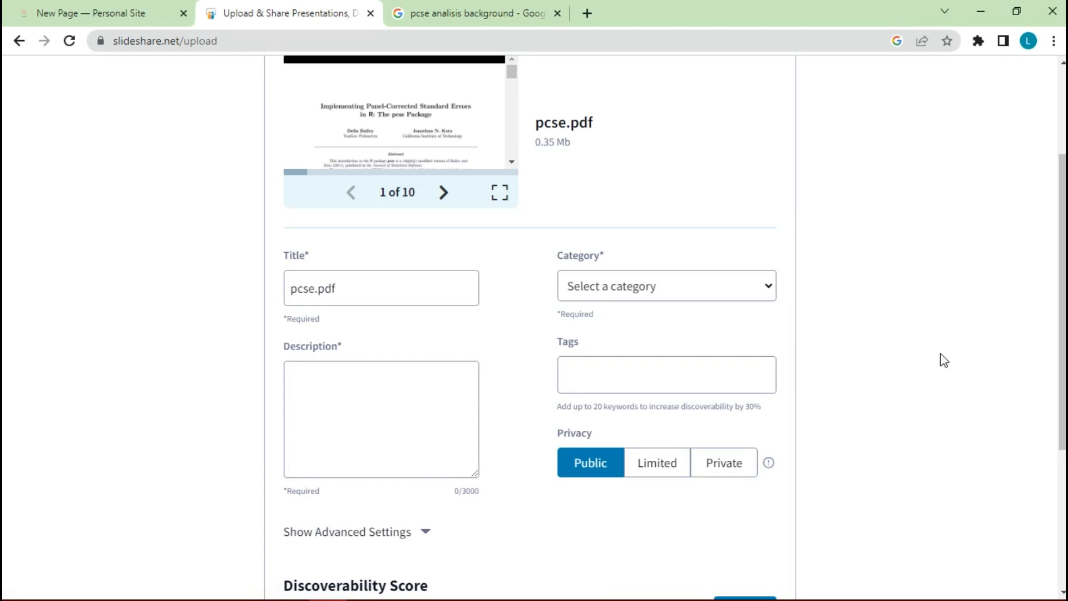
pyautogui.click(639, 287)
pyautogui.click(627, 395)
pyautogui.scroll(-1, 556, 361)
pyautogui.click(409, 313)
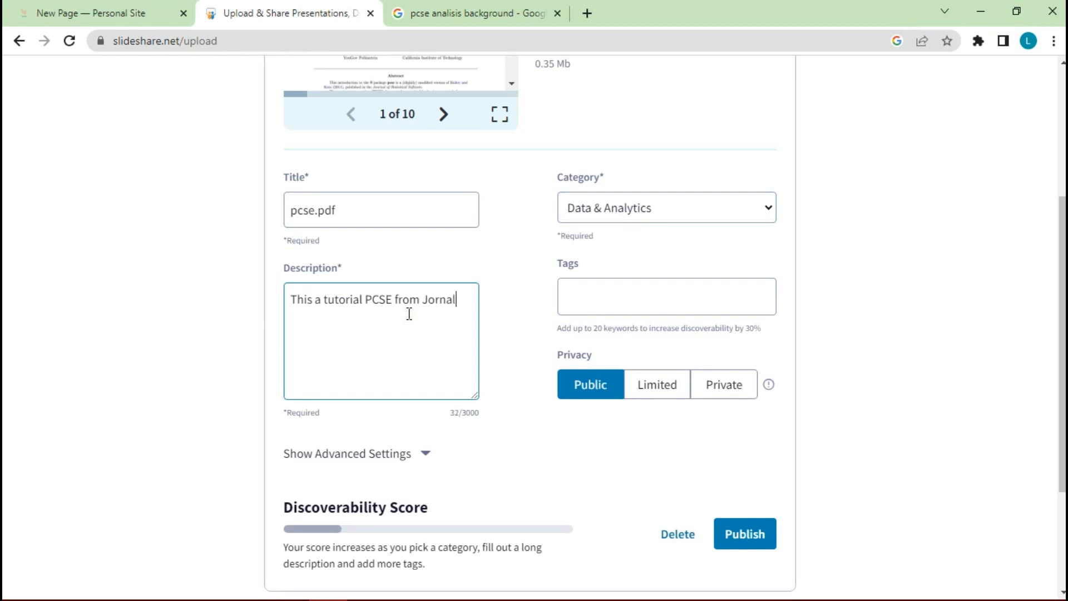
pyautogui.scroll(-1, 556, 311)
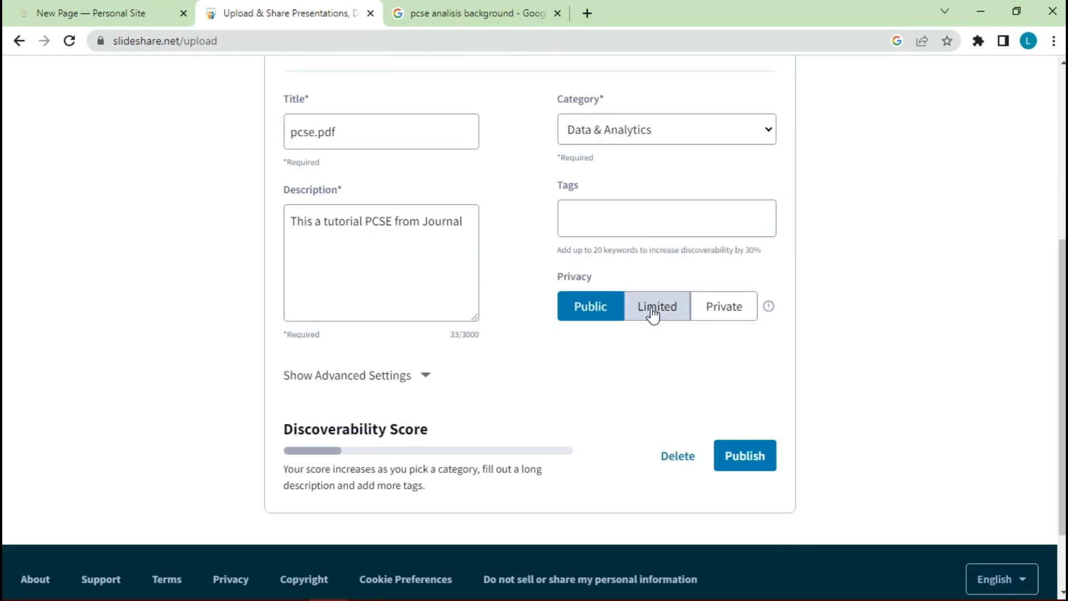
pyautogui.click(753, 452)
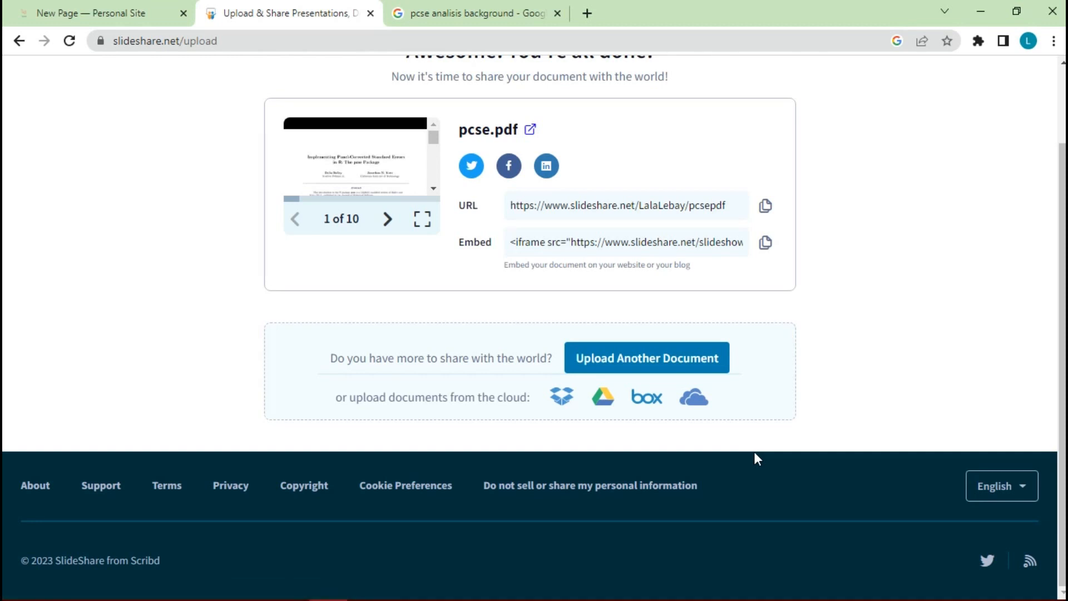
# Return to the Squarespace page, search the blocks for "code", and place a Code block to the right of the laptop photo
pyautogui.scroll(2, 755, 459)
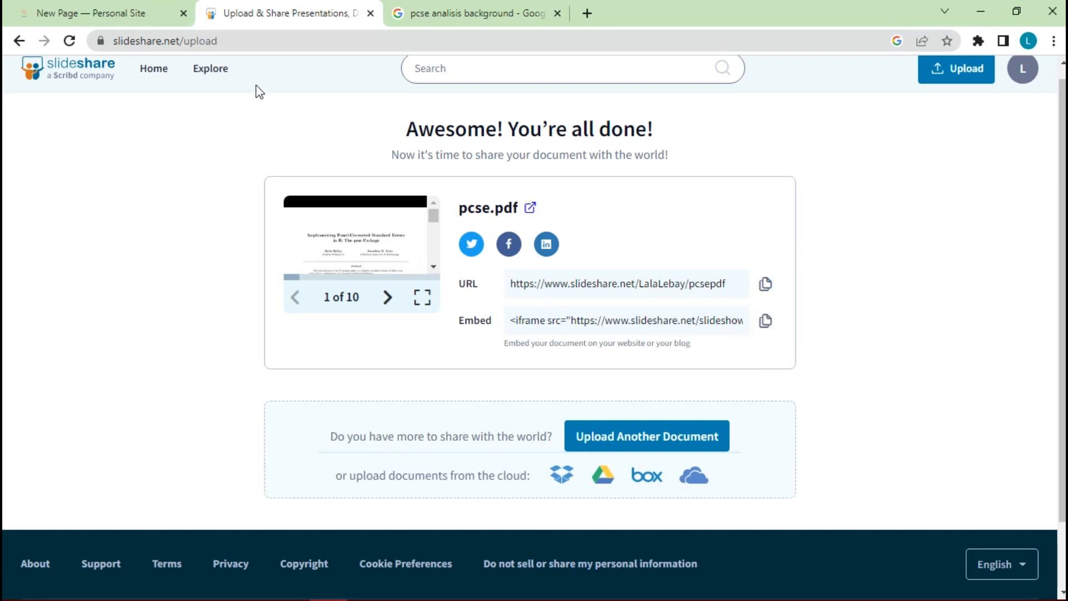
pyautogui.click(131, 21)
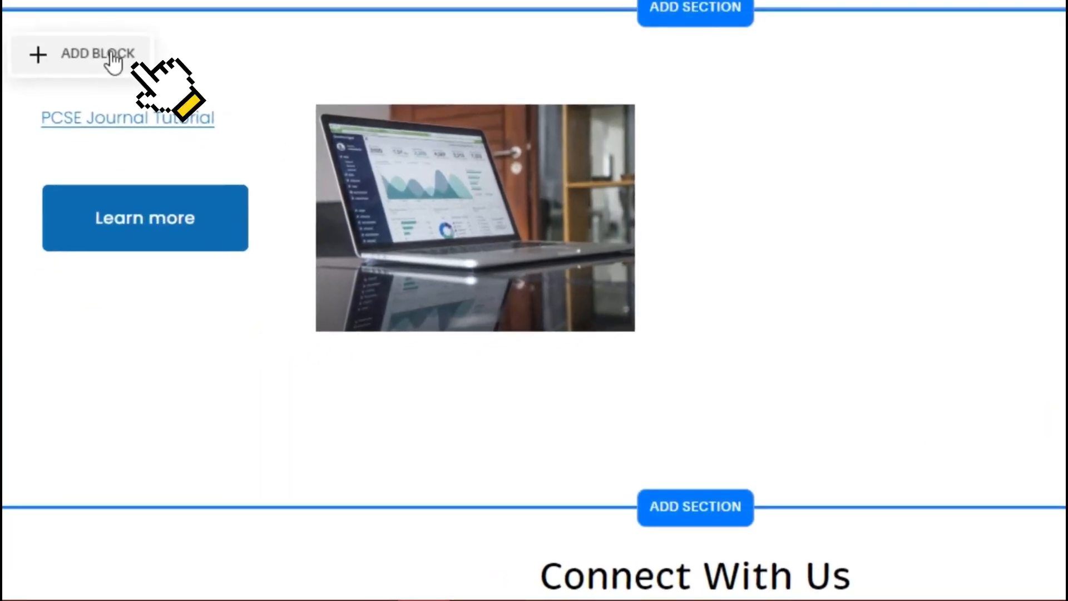
pyautogui.click(76, 163)
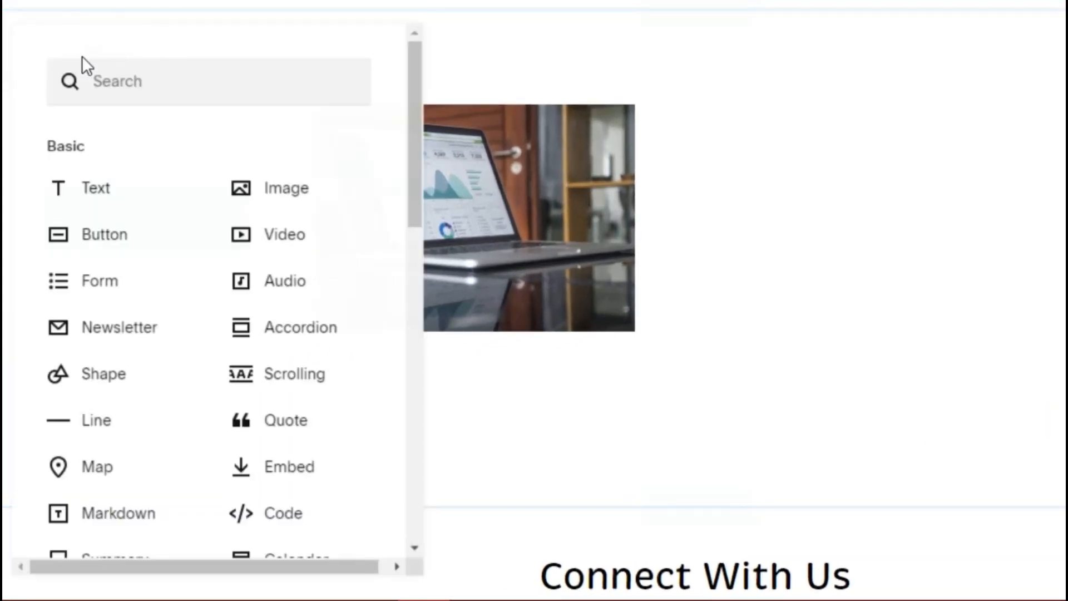
pyautogui.click(113, 83)
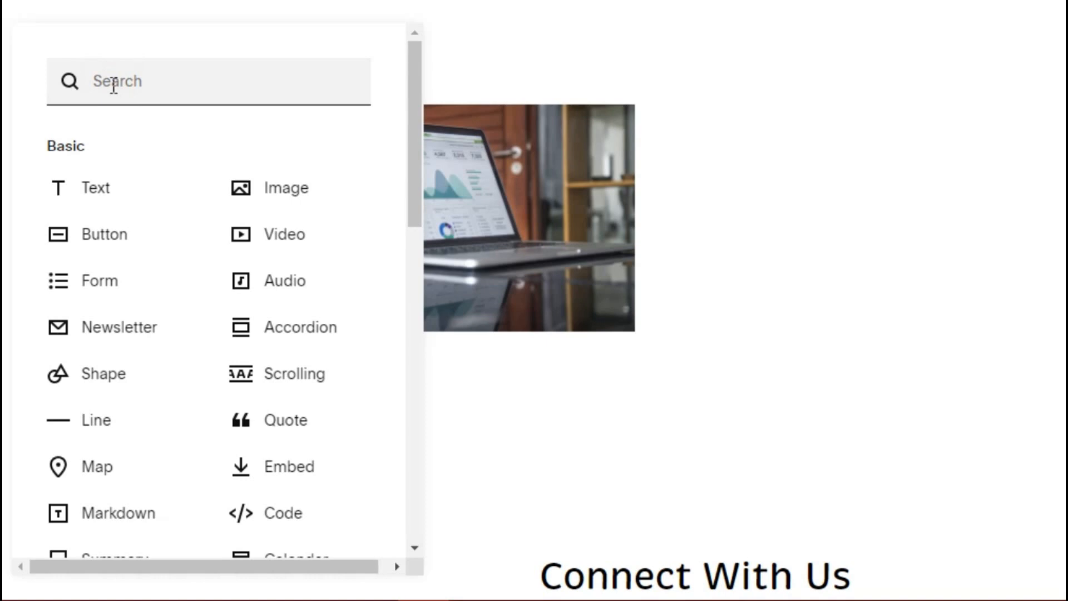
pyautogui.write('code')
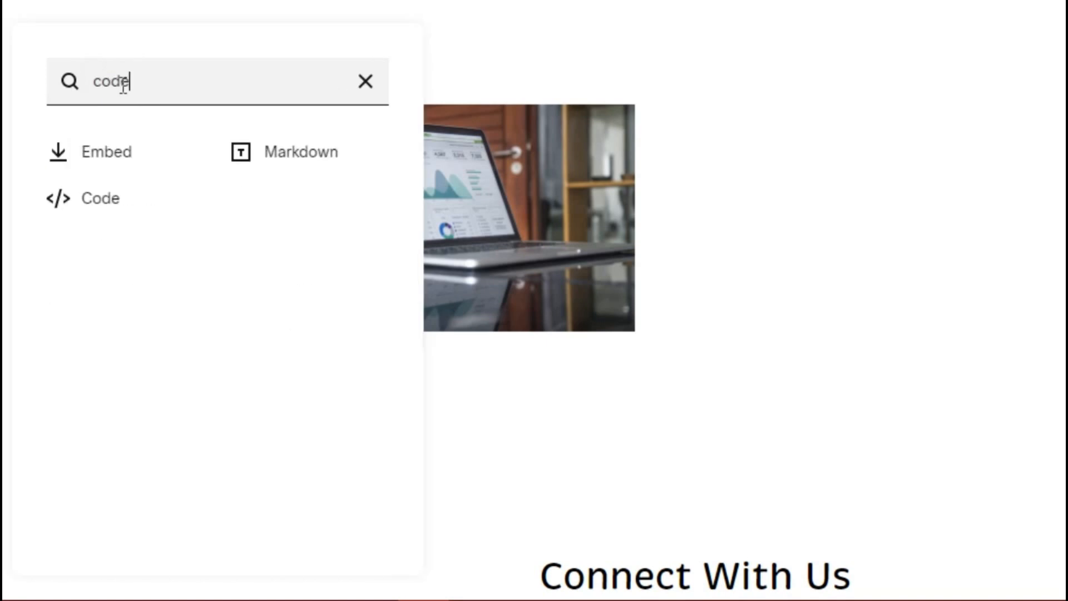
pyautogui.click(127, 202)
pyautogui.moveTo(138, 222); pyautogui.dragTo(811, 133)
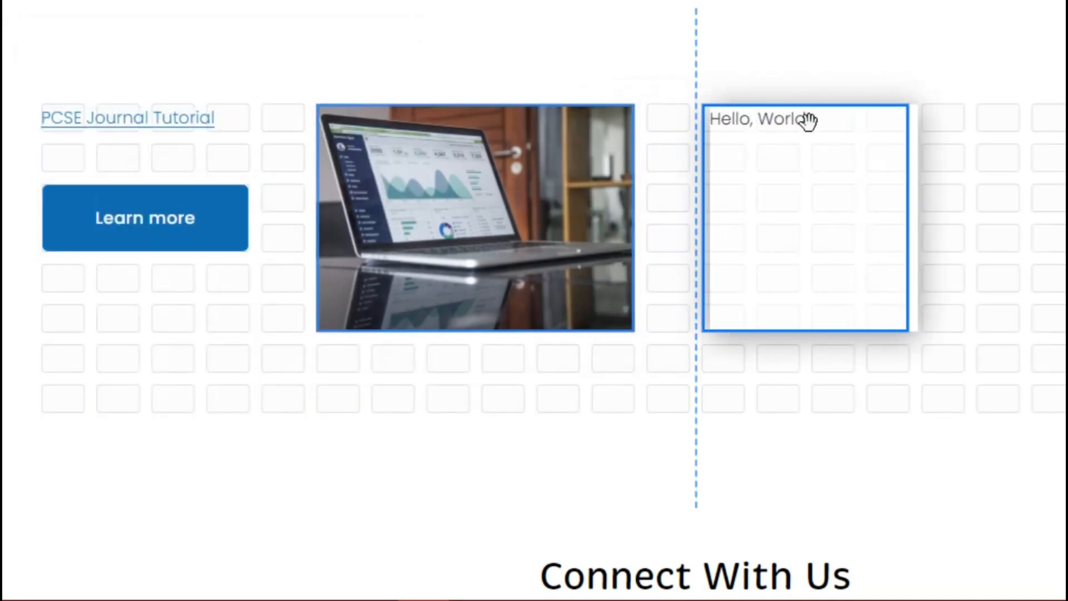
# Replace the Code block's sample HTML with the SlideShare iframe embed code for pcse.pdf
pyautogui.click(808, 119)
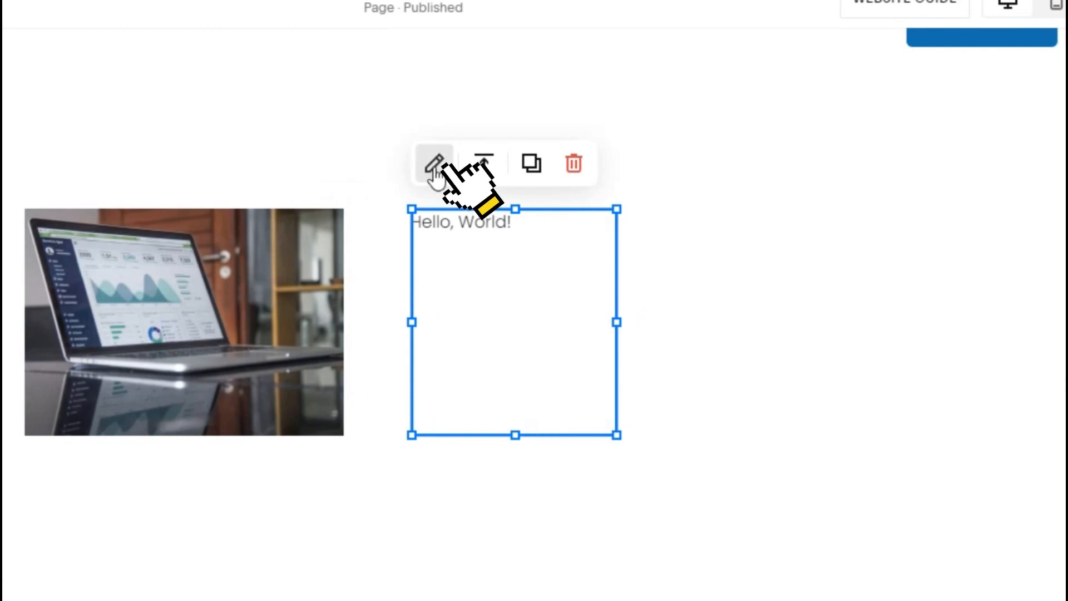
pyautogui.click(435, 163)
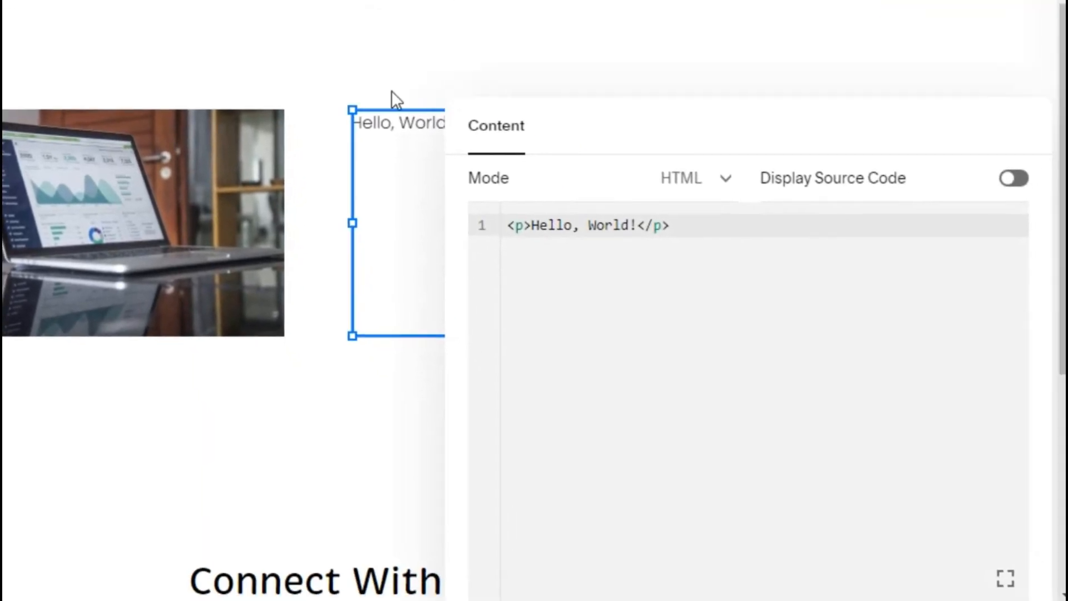
pyautogui.hotkey('ctrl', 'a')
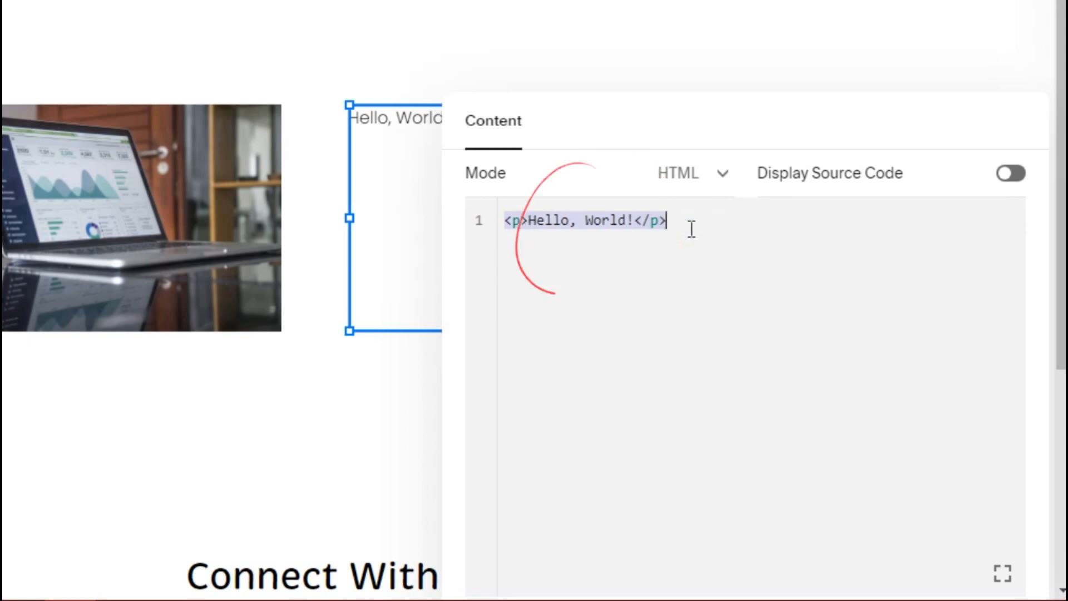
pyautogui.hotkey('ctrl', 'v')
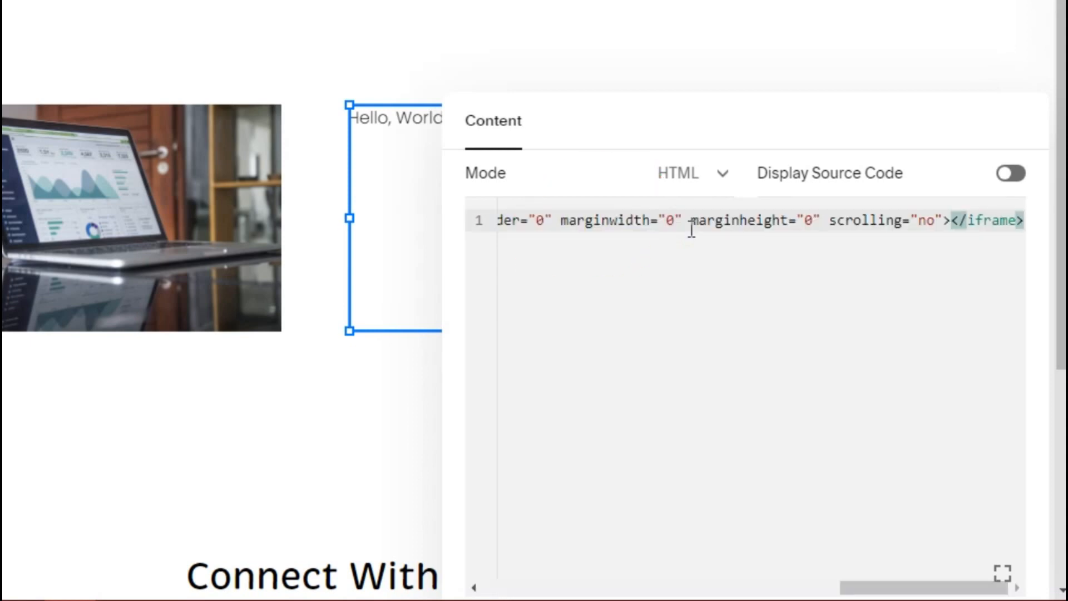
# Close the Code block's settings and inspect the embedded pcse document viewer on the page
pyautogui.moveTo(717, 131); pyautogui.dragTo(725, 81)
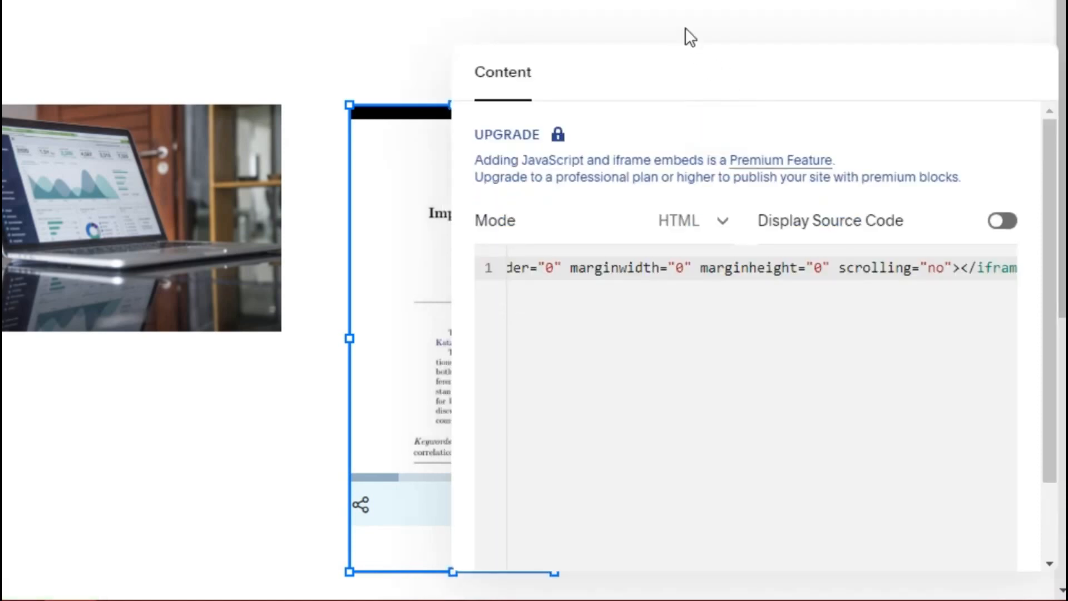
pyautogui.scroll(-2, 701, 312)
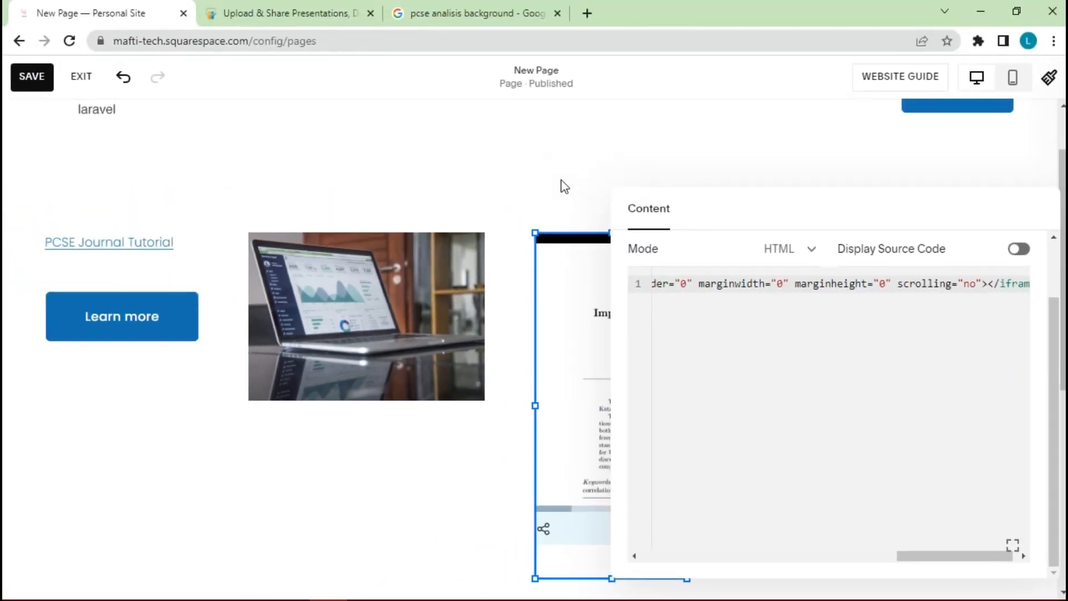
pyautogui.click(388, 42)
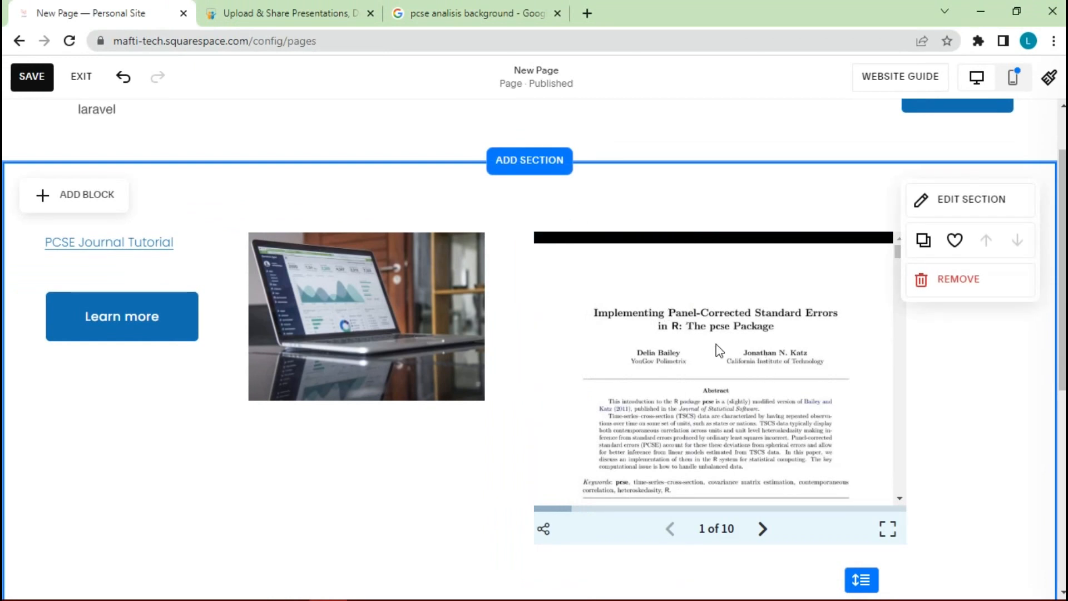
pyautogui.scroll(-3, 758, 399)
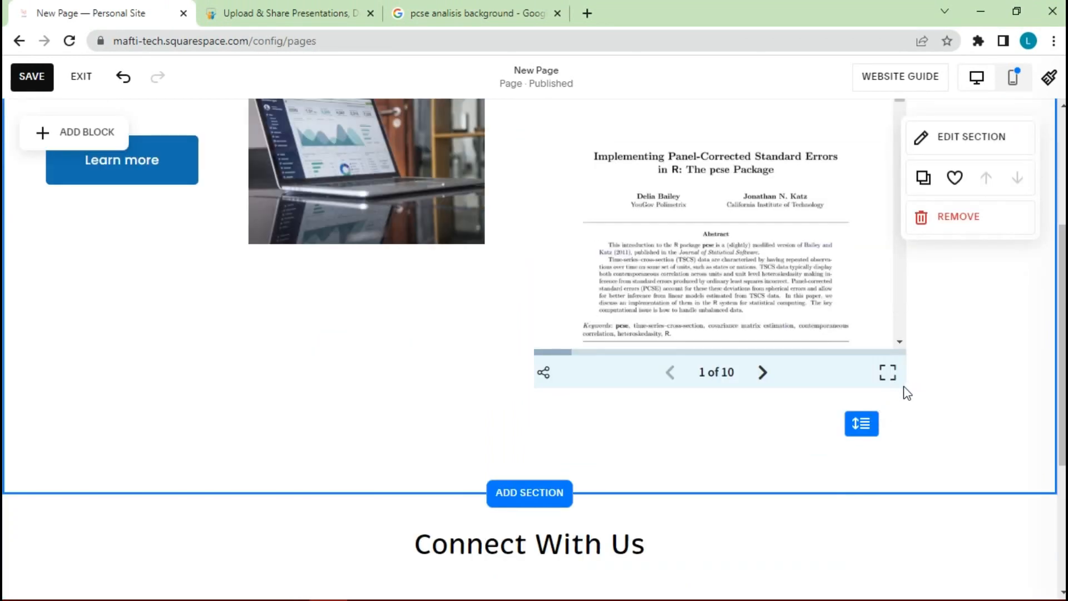
pyautogui.scroll(3, 828, 392)
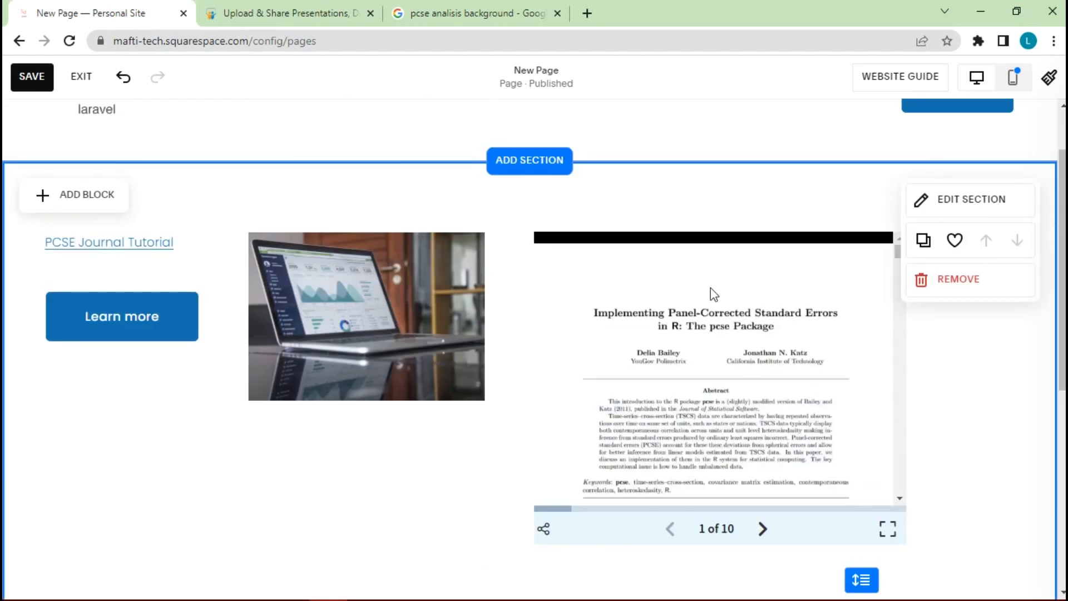
# Enlarge the embedded viewer's block outward to the section's right margin and further down, and save the page
pyautogui.moveTo(688, 424); pyautogui.dragTo(944, 533)
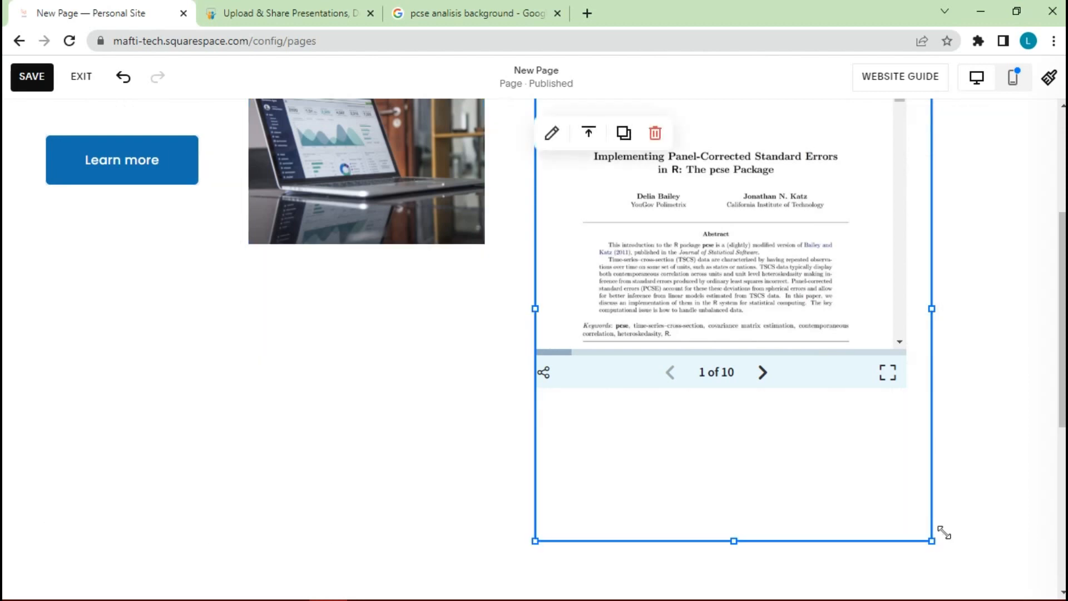
pyautogui.scroll(-1, 949, 507)
pyautogui.moveTo(932, 462); pyautogui.dragTo(1034, 497)
pyautogui.scroll(2, 921, 318)
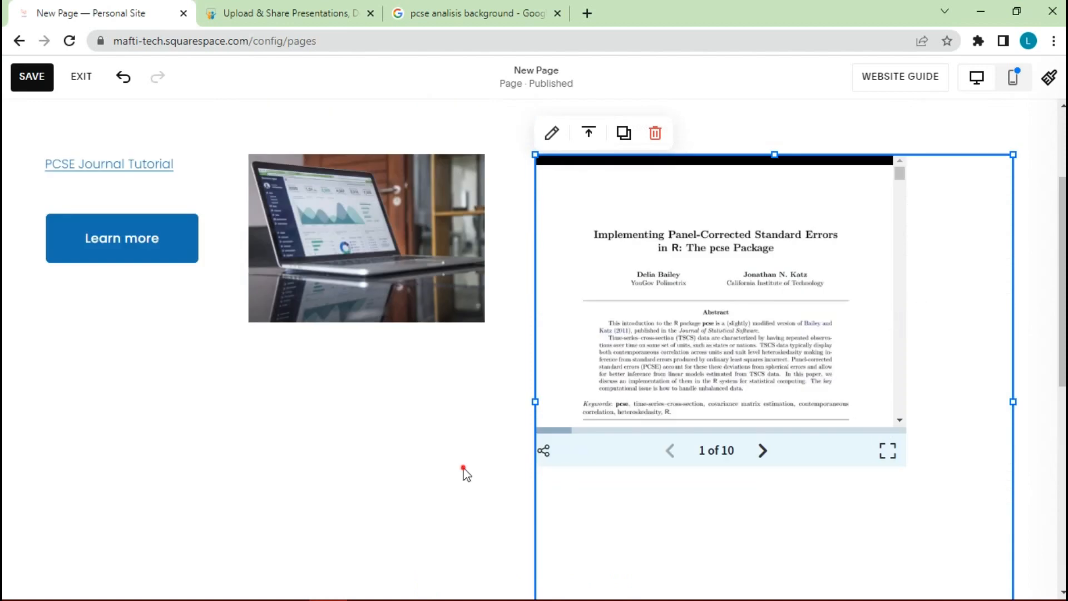
pyautogui.click(32, 76)
# Move the embedded viewer to the section's left side and shift the button, laptop photo and linked text to the right half
pyautogui.moveTo(150, 311); pyautogui.dragTo(1005, 309)
pyautogui.moveTo(834, 311); pyautogui.dragTo(344, 340)
pyautogui.moveTo(357, 245); pyautogui.dragTo(644, 274)
pyautogui.moveTo(163, 247); pyautogui.dragTo(651, 245)
pyautogui.moveTo(386, 286); pyautogui.dragTo(378, 256)
# Place the PCSE Journal Tutorial text directly below the laptop photo and the Learn more button beneath the text
pyautogui.scroll(-1, 829, 301)
pyautogui.moveTo(970, 239); pyautogui.dragTo(604, 417)
pyautogui.moveTo(603, 175); pyautogui.dragTo(686, 384)
pyautogui.moveTo(604, 433); pyautogui.dragTo(603, 466)
# Format the PCSE Journal Tutorial text as Heading 4
pyautogui.click(674, 394)
pyautogui.moveTo(686, 388); pyautogui.dragTo(535, 375)
pyautogui.doubleClick(686, 371)
pyautogui.click(442, 462)
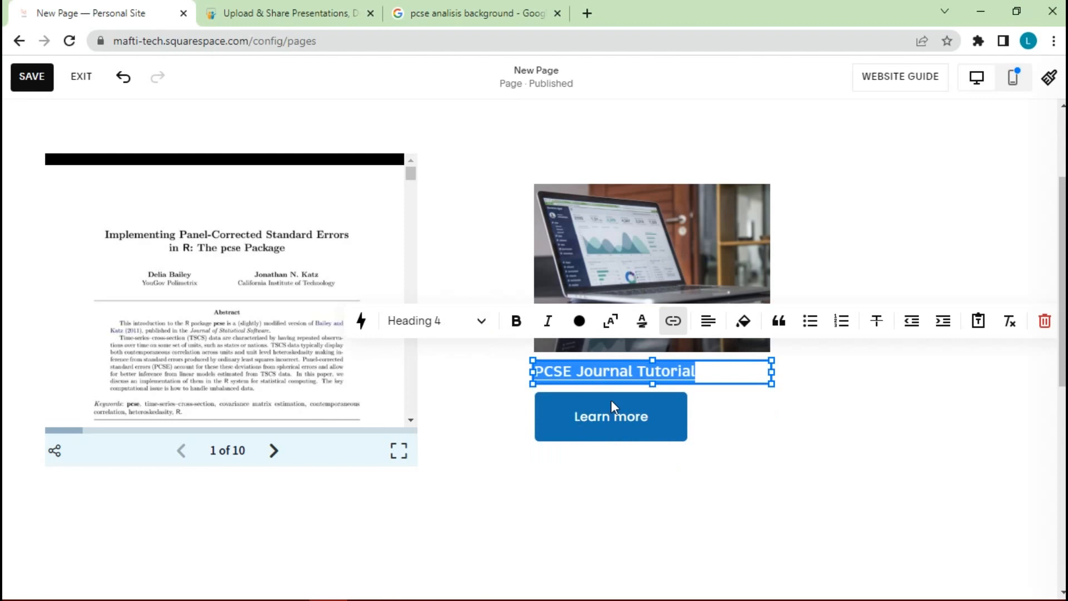
pyautogui.doubleClick(650, 259)
pyautogui.click(877, 210)
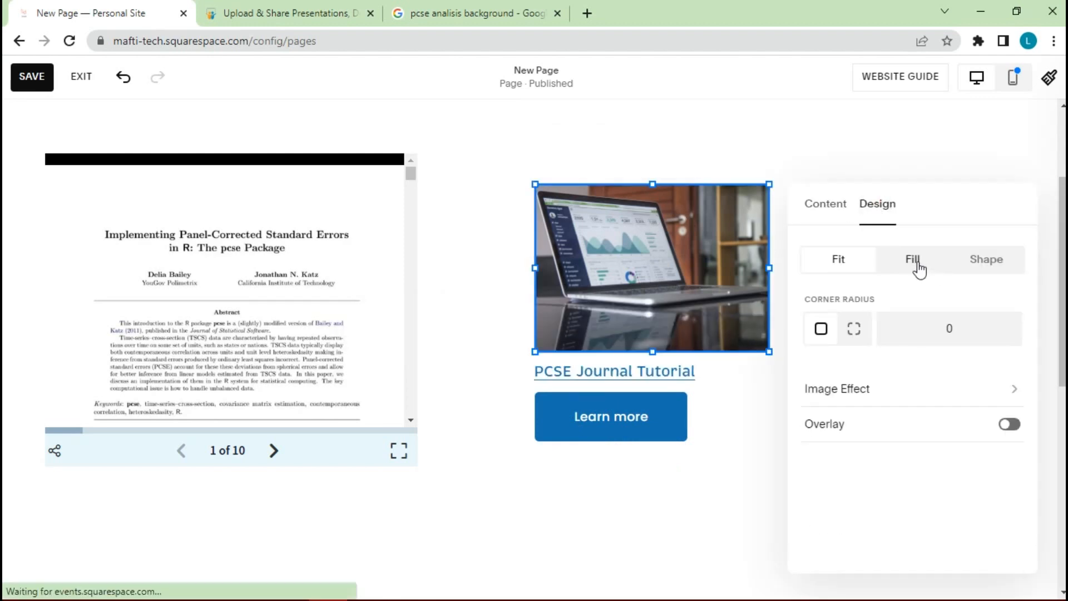
pyautogui.click(987, 387)
pyautogui.click(811, 204)
pyautogui.click(760, 381)
# Widen the laptop photo block to the section's right margin and set its image fit to Fill
pyautogui.moveTo(769, 267); pyautogui.dragTo(1002, 271)
pyautogui.click(552, 149)
pyautogui.click(893, 203)
pyautogui.click(929, 259)
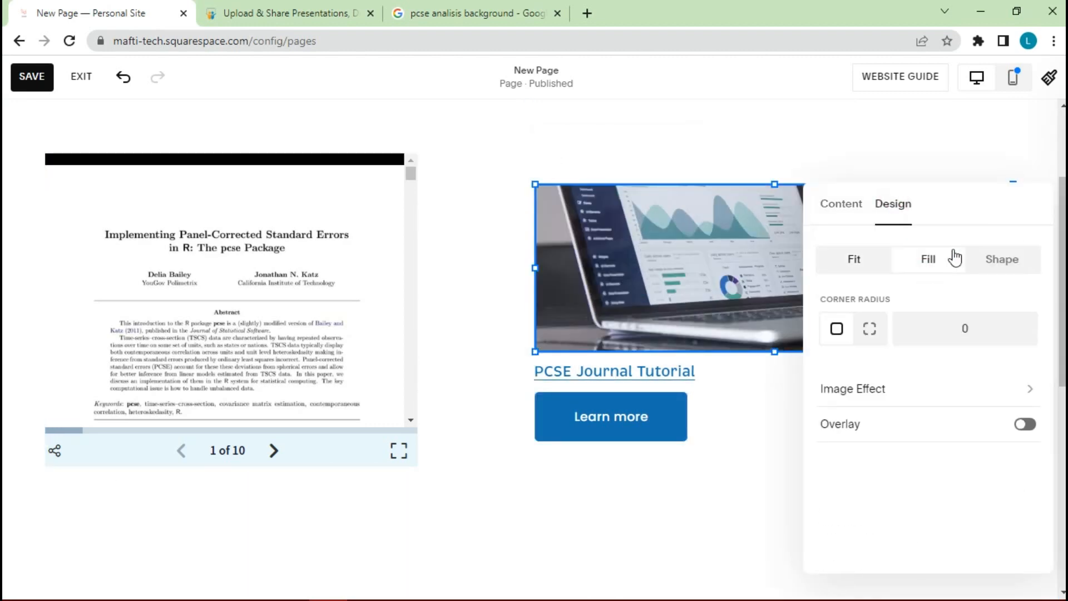
pyautogui.click(842, 157)
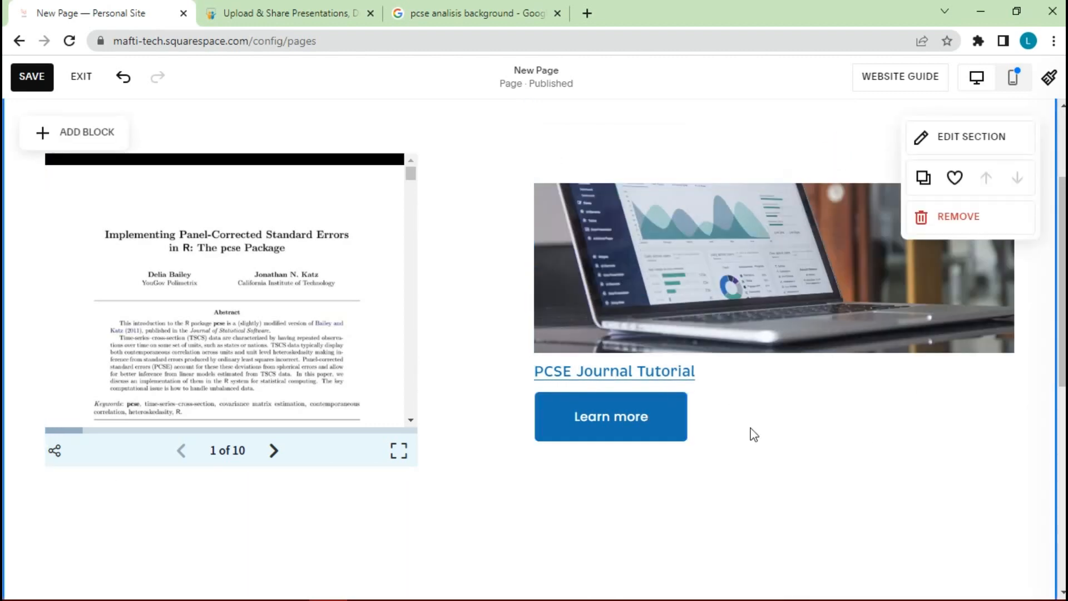
# Append "- This is Tutorial from journal national science California Institute of Technology" after the PCSE Journal Tutorial link and widen the text block to the photo's width
pyautogui.click(702, 372)
pyautogui.write('- This is Tutorial from jounal')
pyautogui.press('BackSpace')
pyautogui.press('BackSpace')
pyautogui.press('BackSpace')
pyautogui.press('BackSpace')
pyautogui.write('rnal national sci')
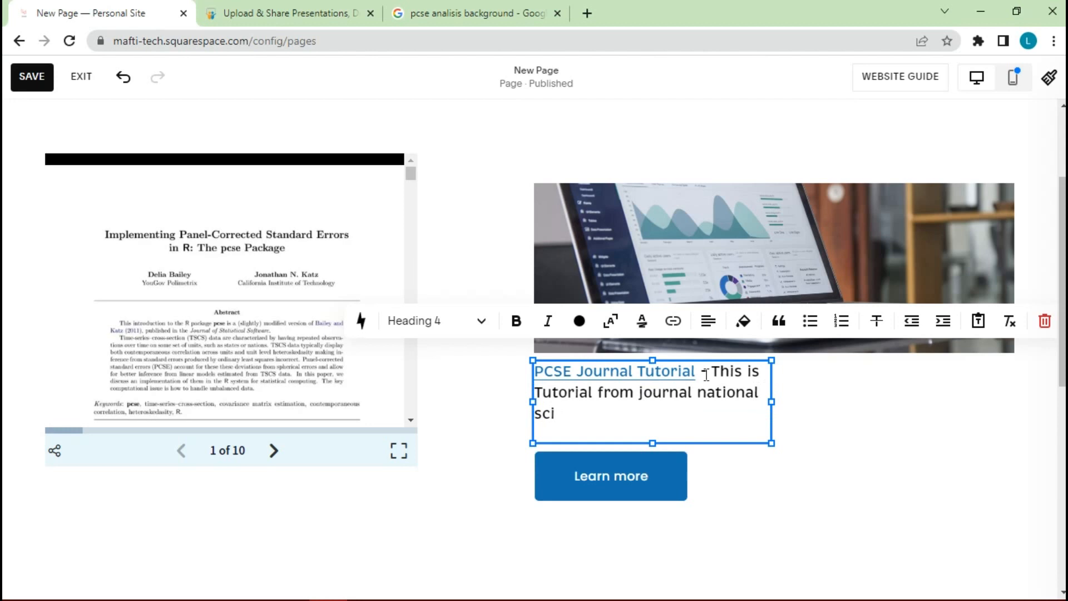
pyautogui.write('ence California Institute of Technolo')
pyautogui.moveTo(771, 416); pyautogui.dragTo(1015, 416)
# Change the text below the laptop photo to the Paragraph 2 style
pyautogui.moveTo(850, 393); pyautogui.dragTo(710, 372)
pyautogui.click(482, 321)
pyautogui.click(452, 494)
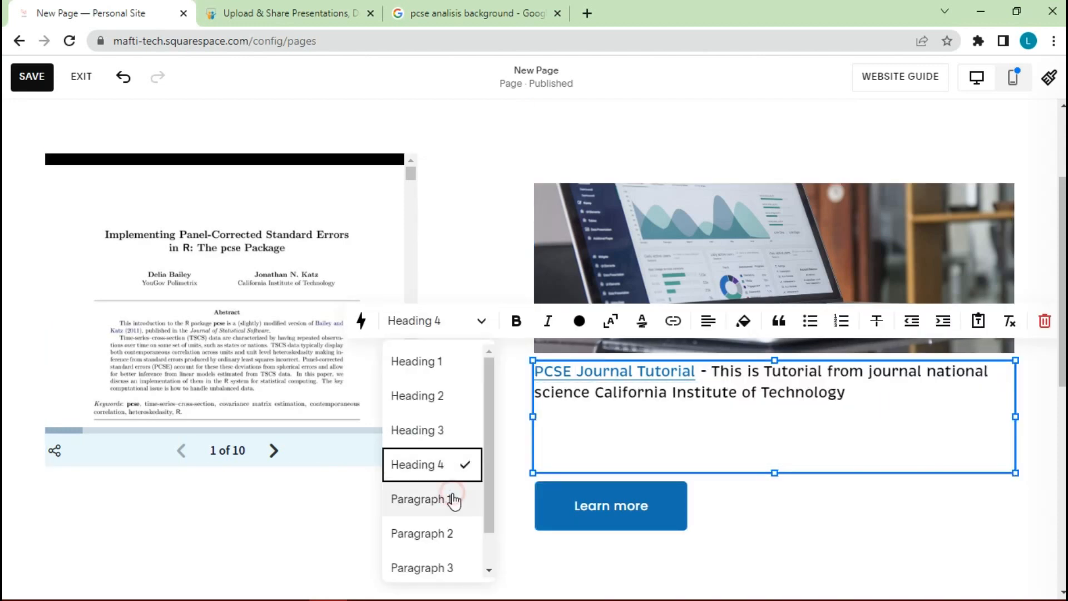
pyautogui.click(483, 326)
pyautogui.scroll(-1, 453, 525)
pyautogui.click(453, 531)
pyautogui.click(482, 323)
pyautogui.click(431, 531)
# Make the PCSE Journal Tutorial link text bold
pyautogui.click(749, 427)
pyautogui.doubleClick(648, 378)
pyautogui.moveTo(663, 374); pyautogui.dragTo(525, 374)
pyautogui.click(515, 320)
pyautogui.click(698, 474)
# Check the Learn more button under the text and save the page
pyautogui.click(603, 444)
pyautogui.scroll(-1, 741, 400)
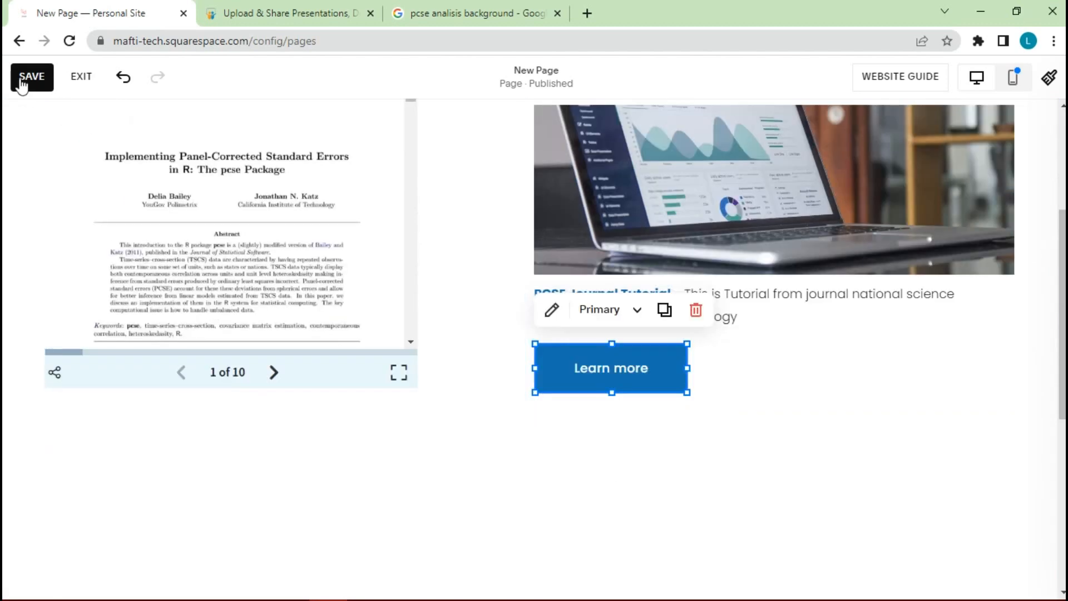
pyautogui.click(21, 84)
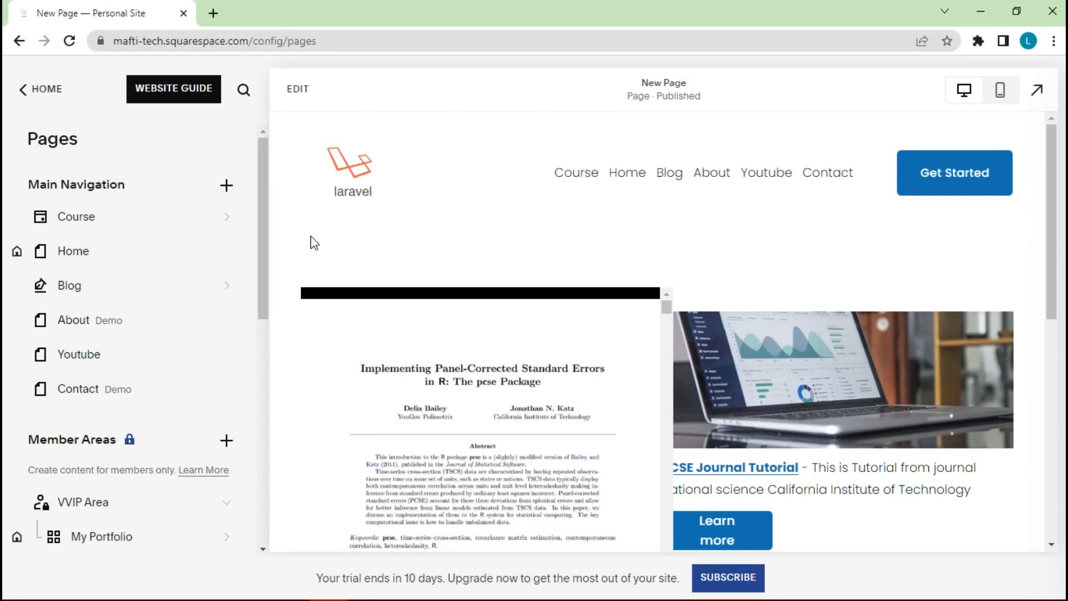
# Reopen the page for editing and review the layout of the embedded viewer, photo, linked text and button
pyautogui.click(298, 89)
pyautogui.scroll(-1, 533, 344)
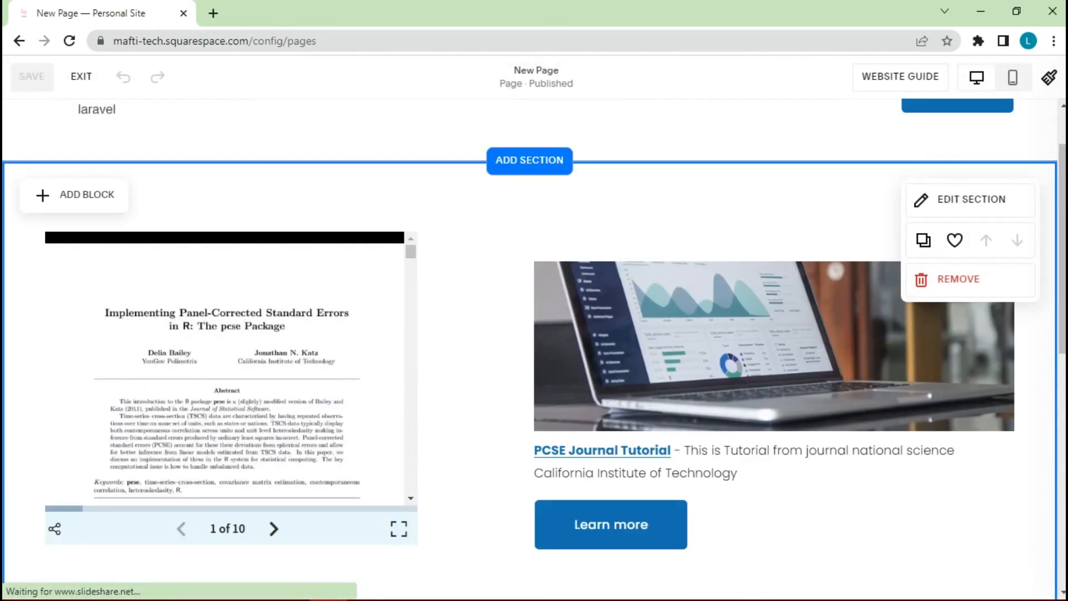
pyautogui.scroll(-2, 556, 322)
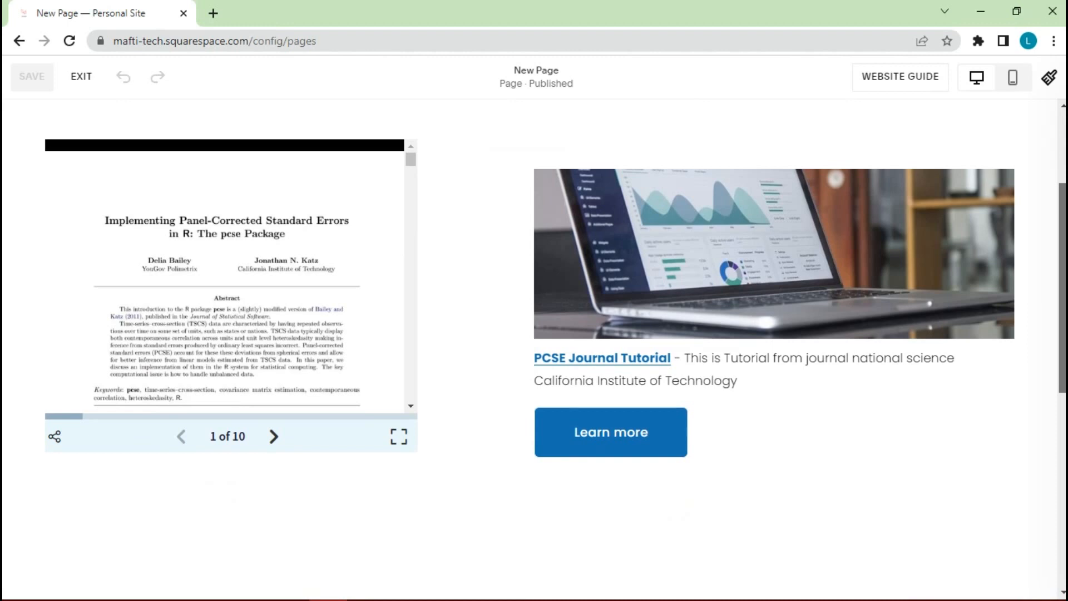
pyautogui.scroll(2, 534, 344)
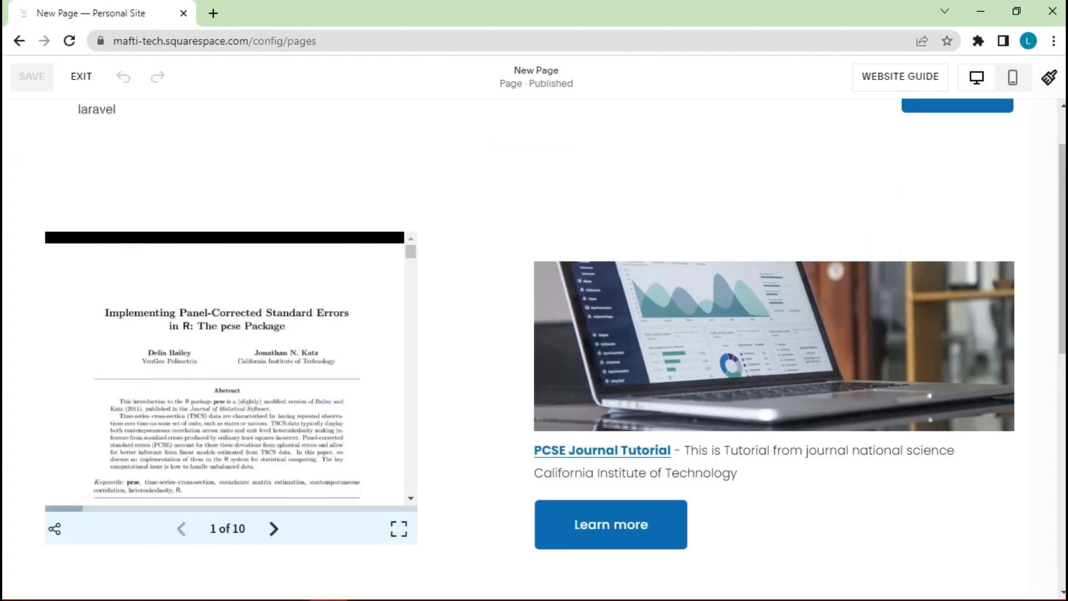
pyautogui.scroll(-2, 555, 323)
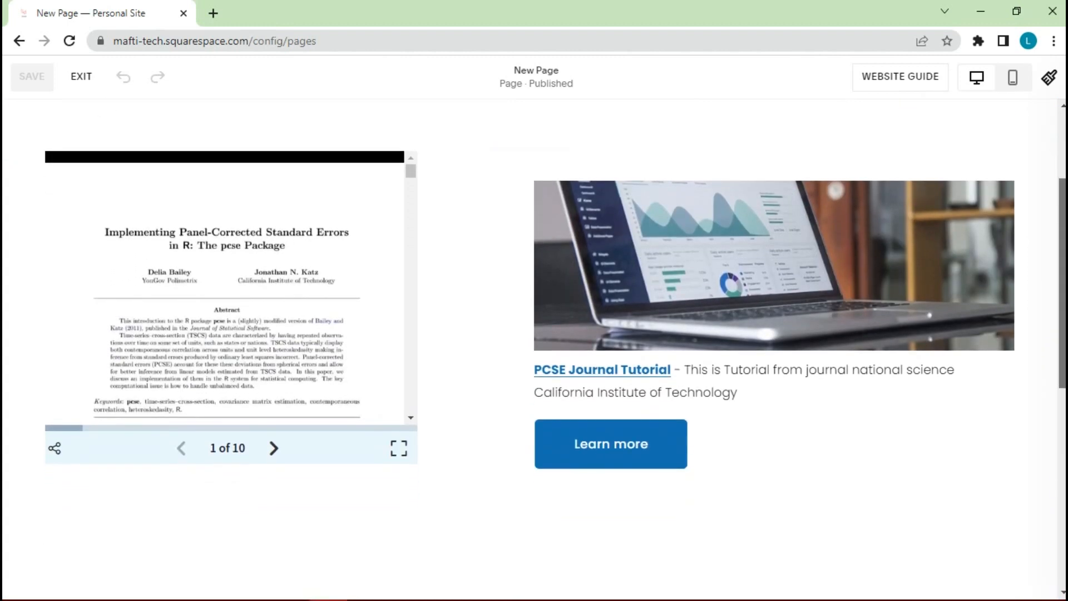